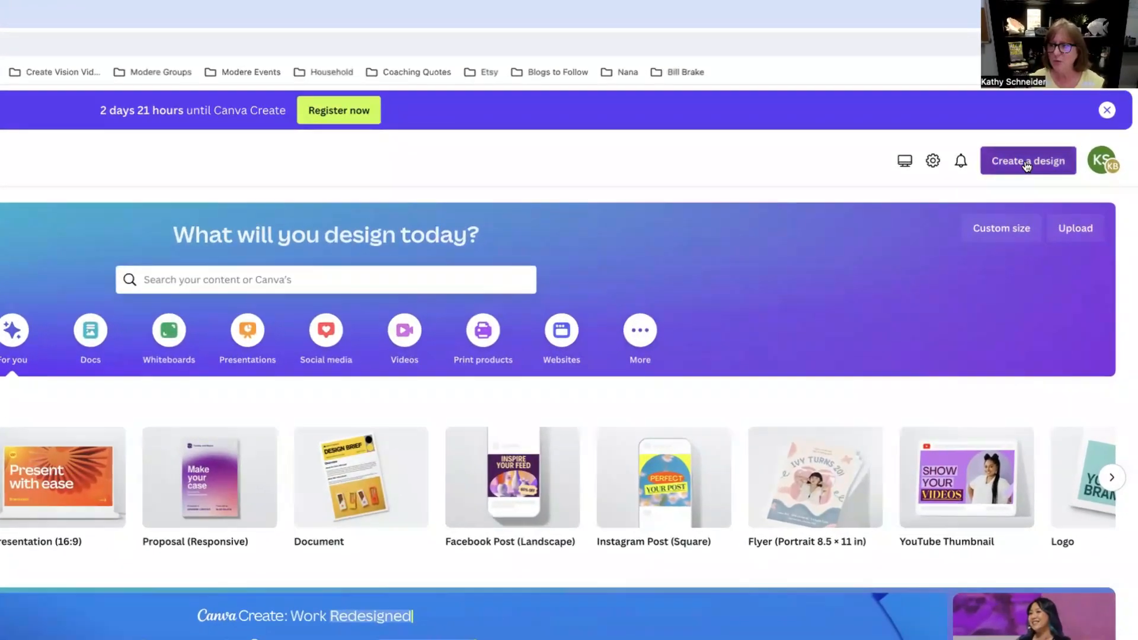
- Create a blank Instagram Post (Portrait) design at 1080 × 1350 px
left_click(1068, 104)
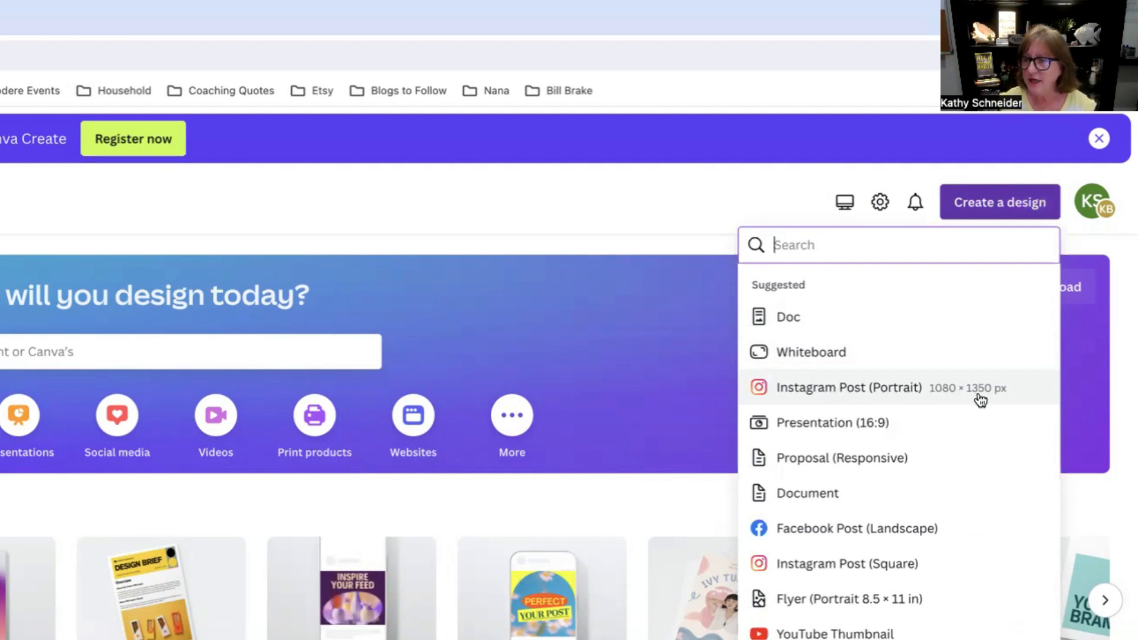
left_click(863, 386)
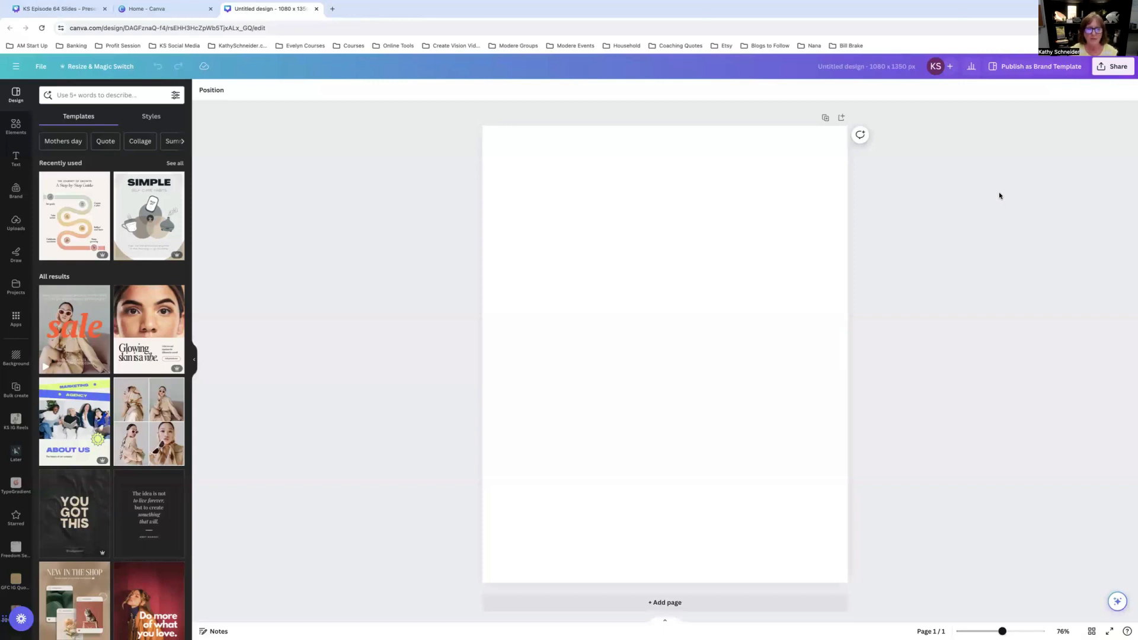
left_click(621, 324)
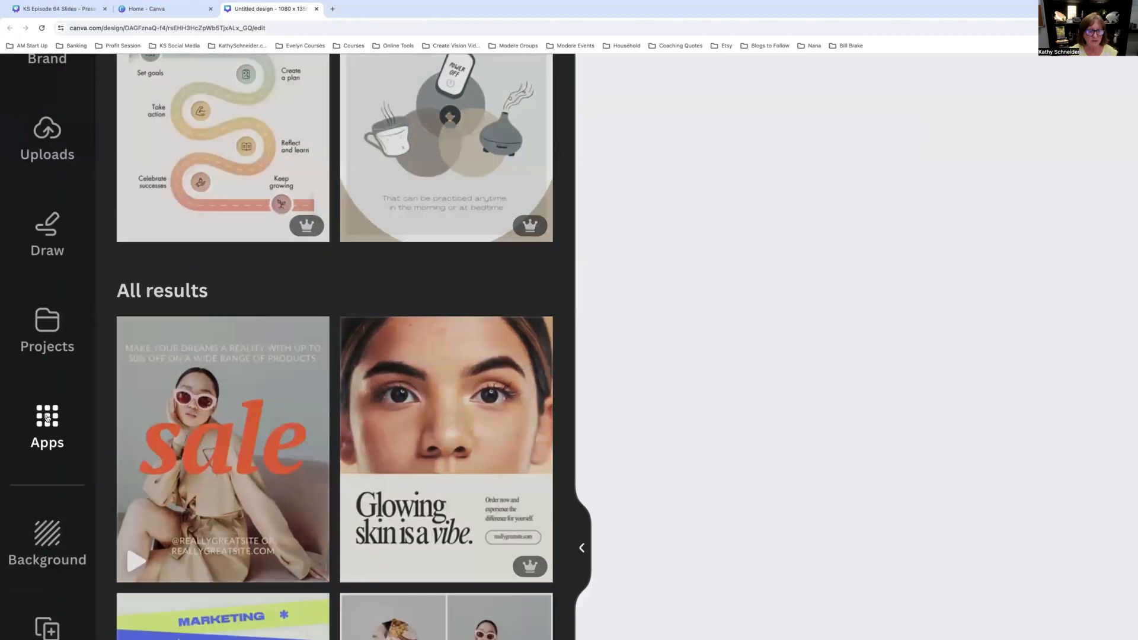
- Find the TypeGradient app among the Canva apps and open it for this design
left_click(48, 418)
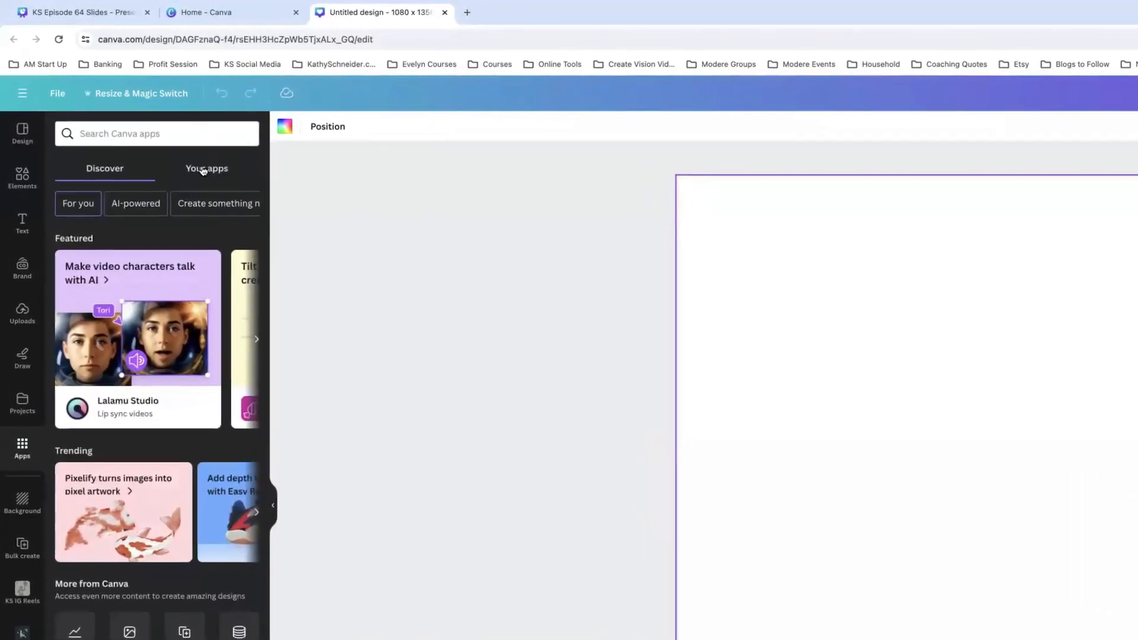
left_click(204, 169)
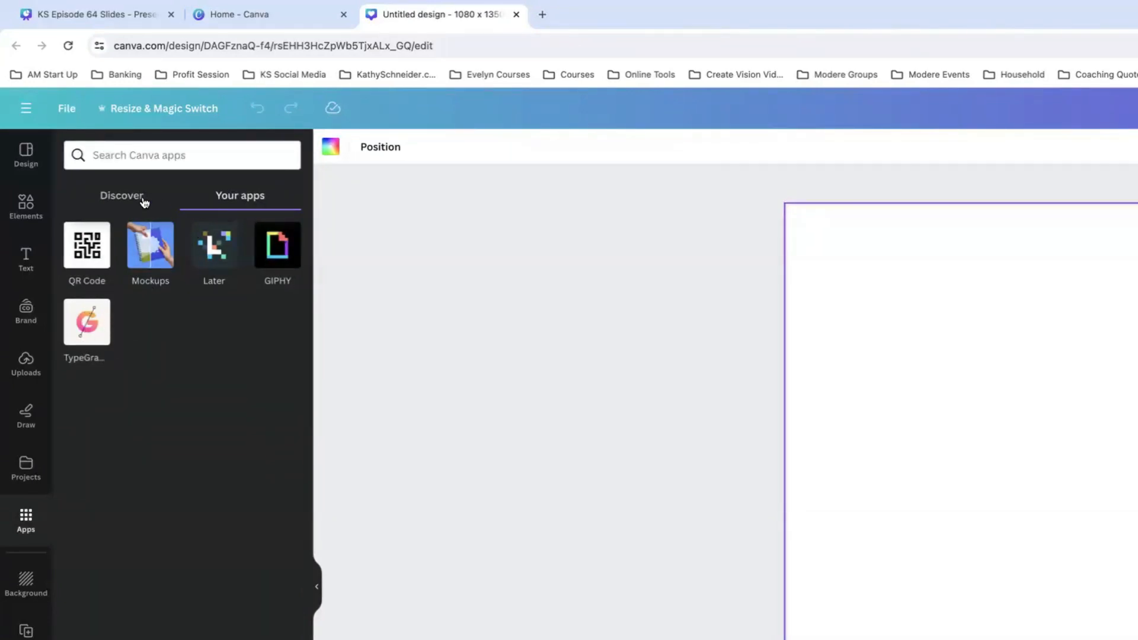
left_click(121, 196)
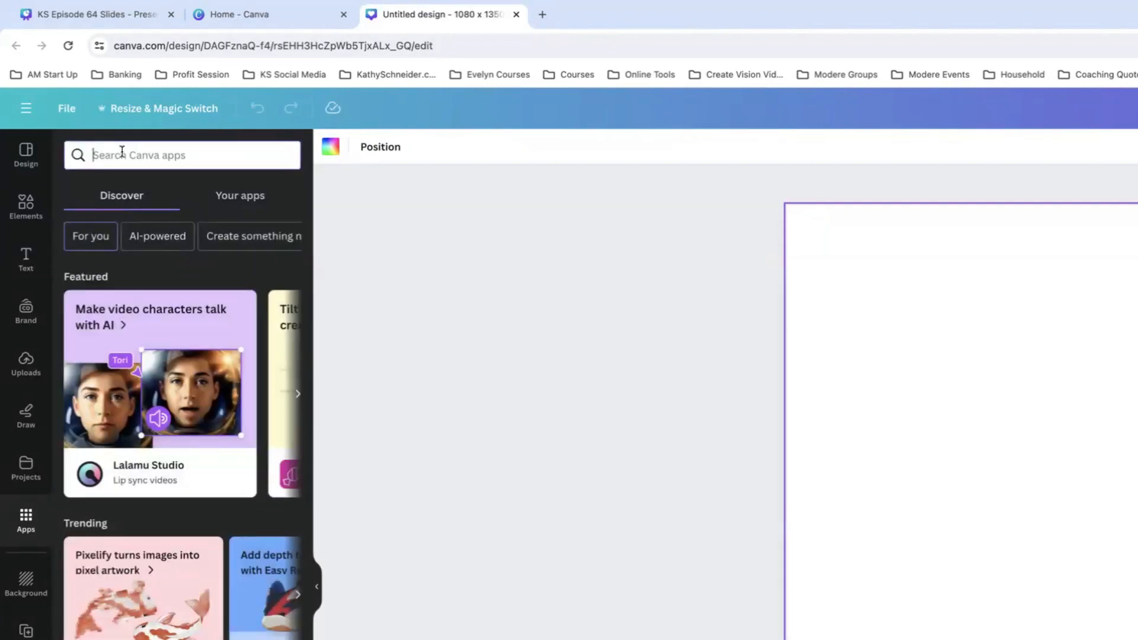
type("T")
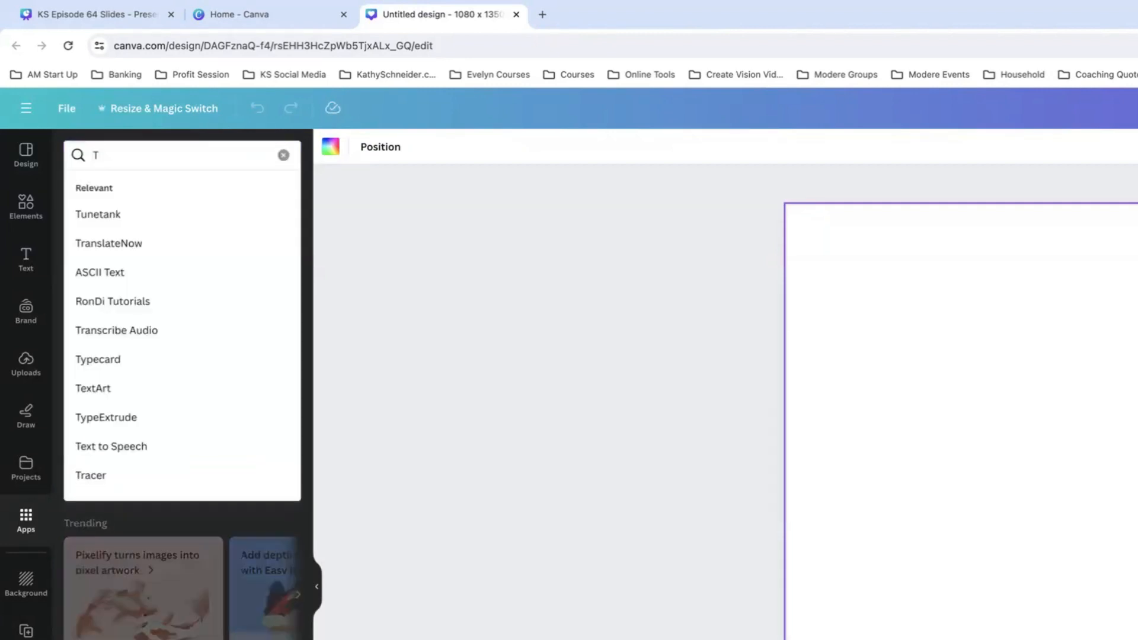
type("yp")
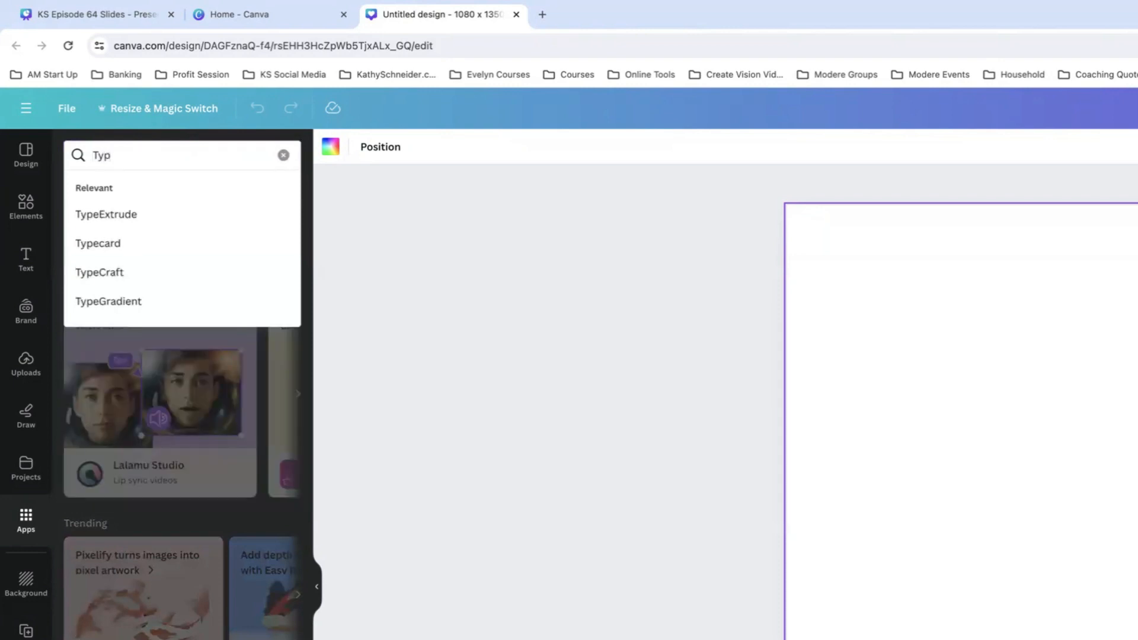
type("e")
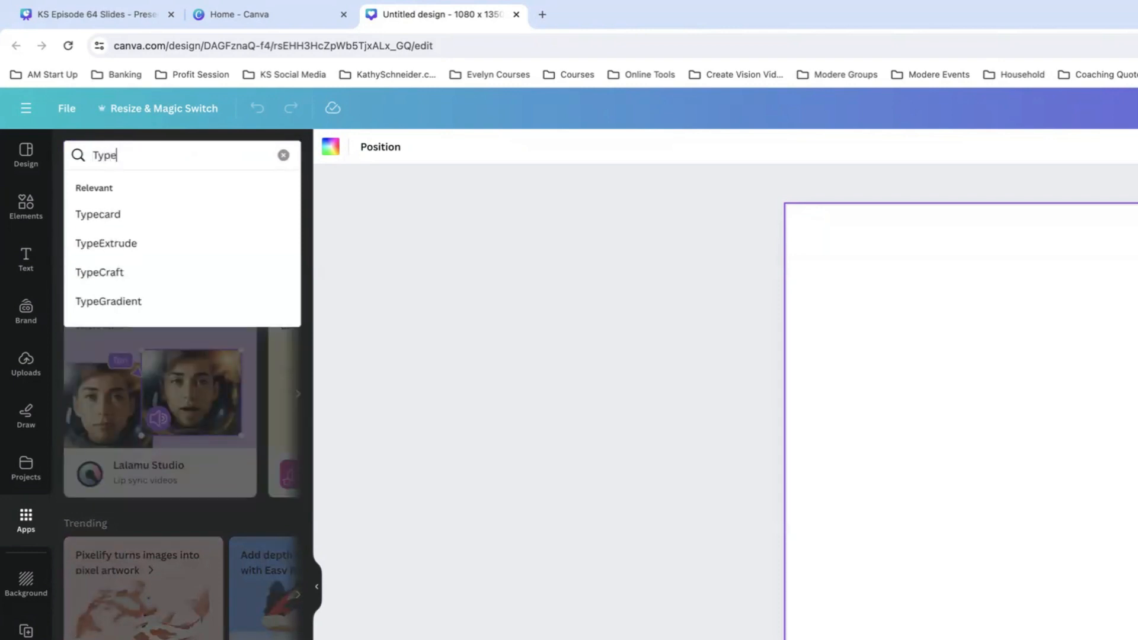
left_click(119, 304)
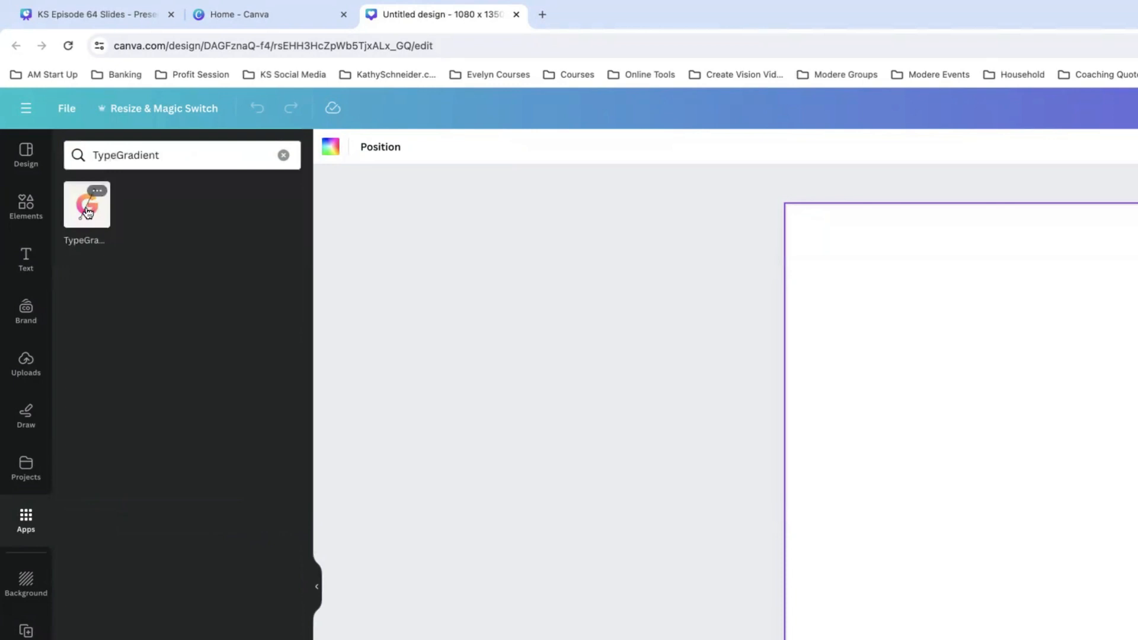
left_click(87, 211)
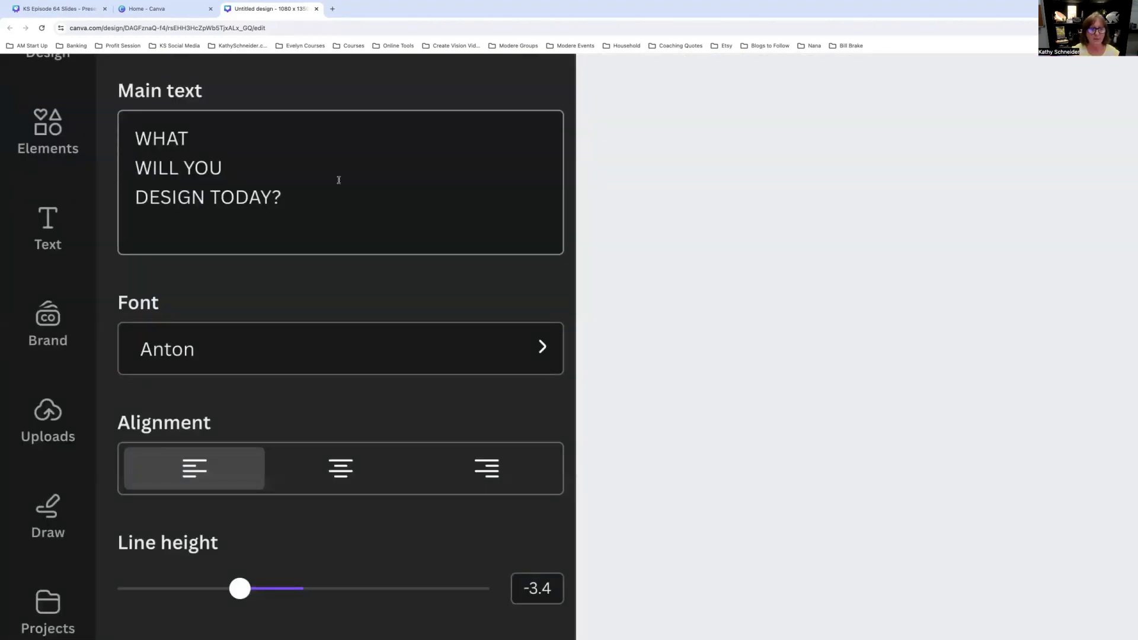
- Replace the main text with "What's Your Vision?", placing each word on its own line
left_click_drag(136, 137, 281, 206)
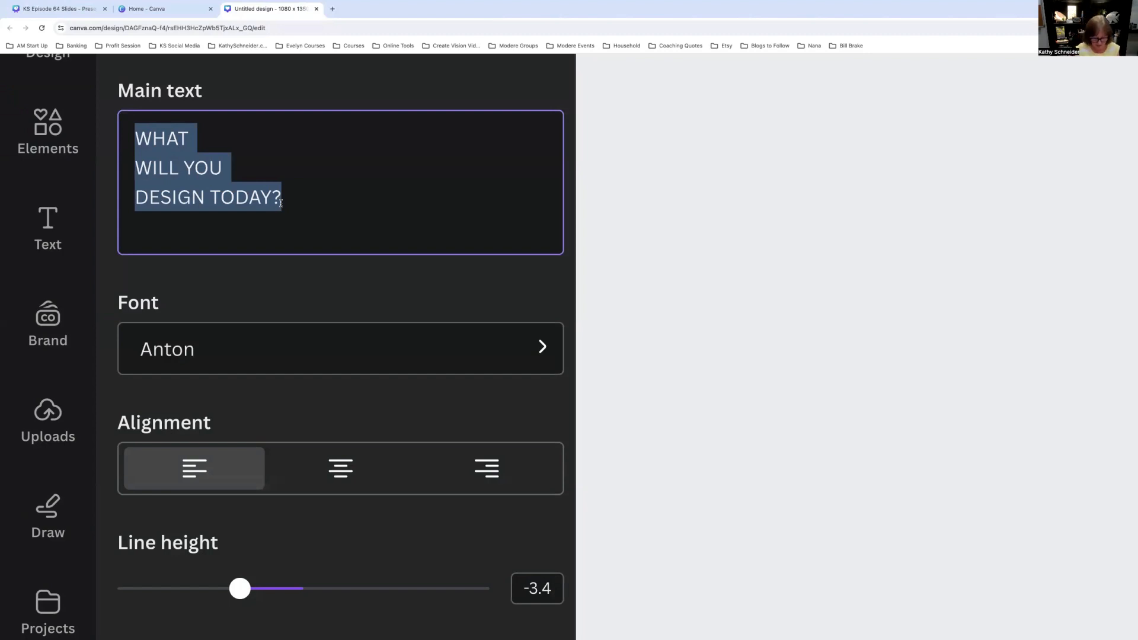
type("Wha")
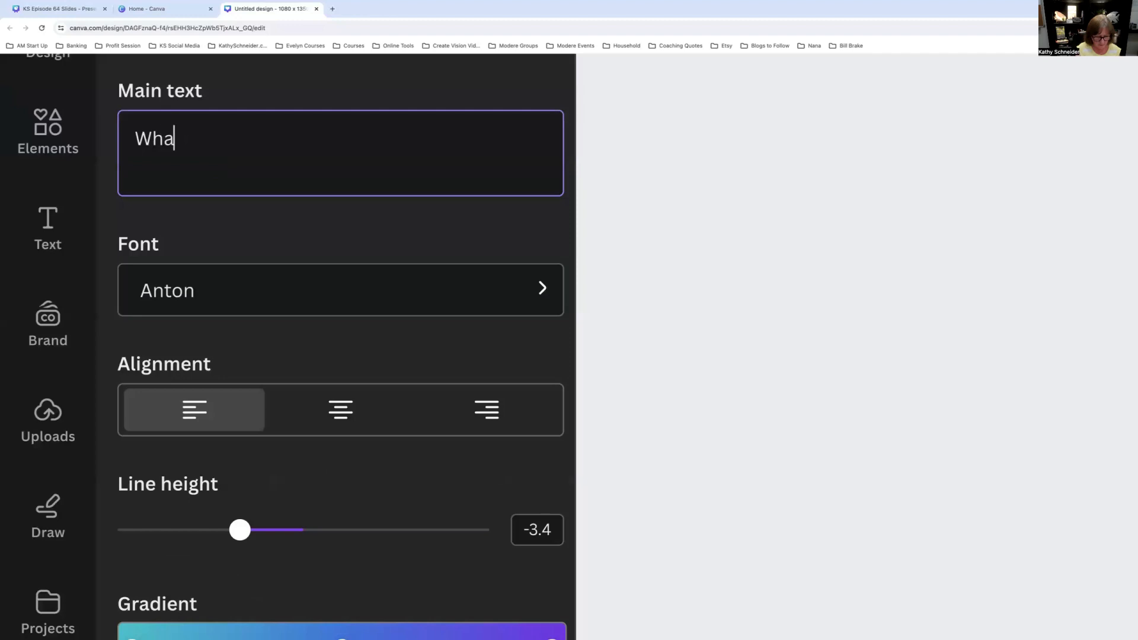
type("t's")
key("Return")
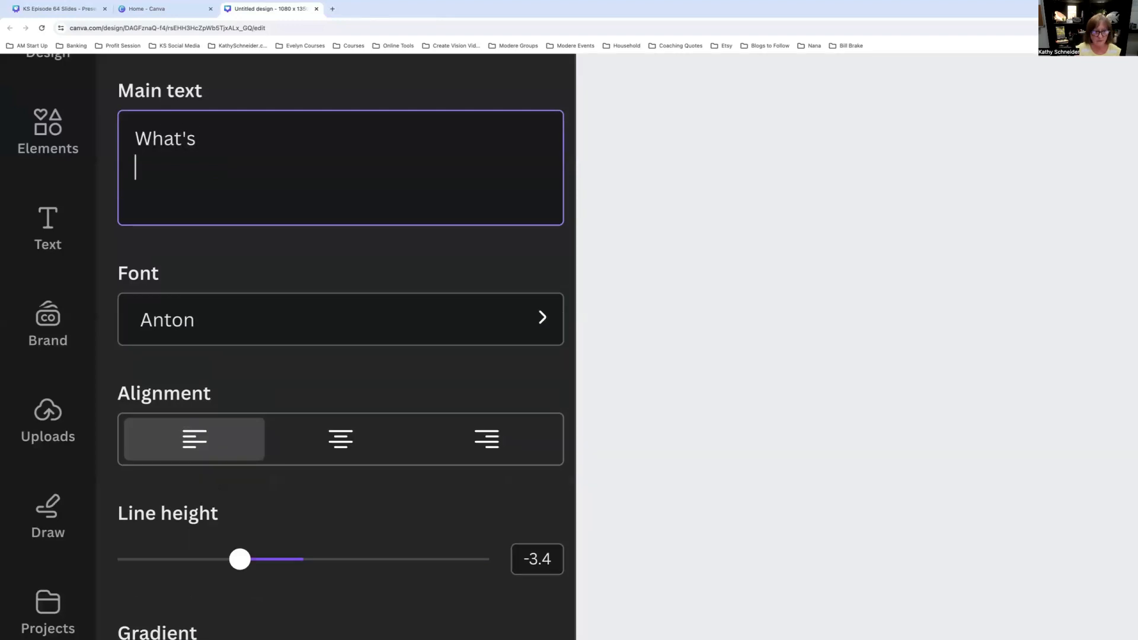
type("Your")
key("Return")
type("Vi")
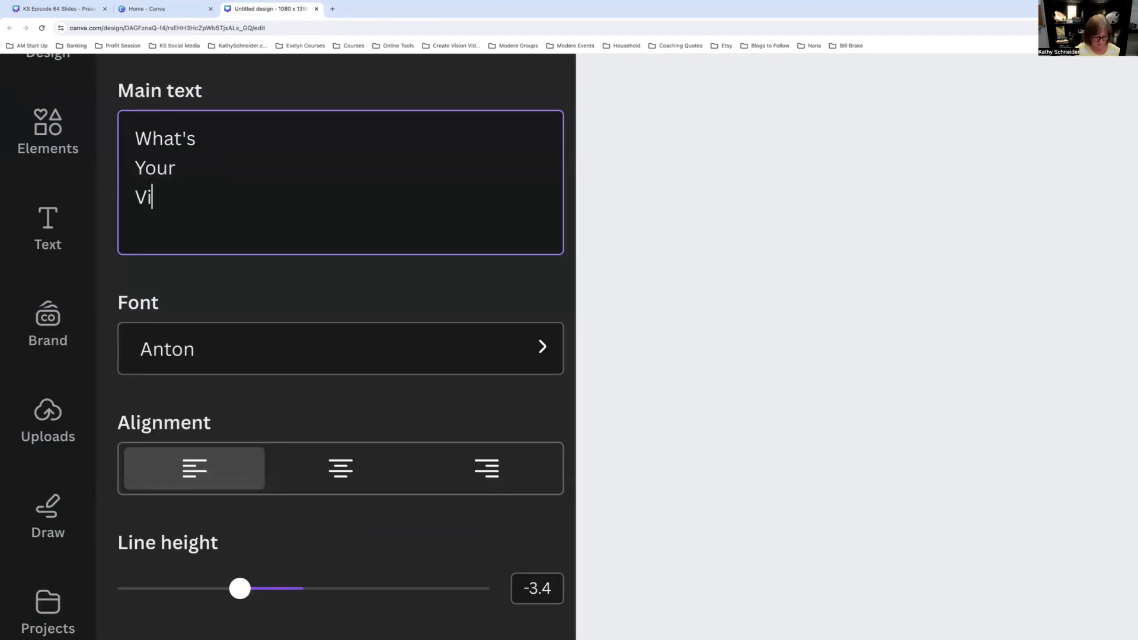
type("sion?")
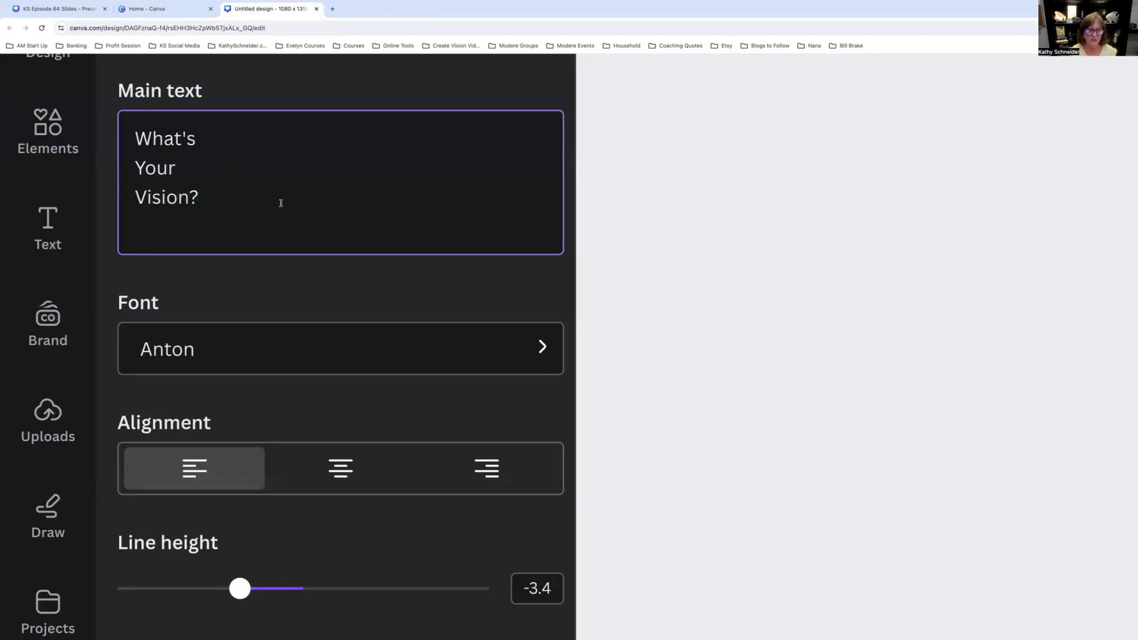
- Set the gradient text's font to Poppins Regular and center its alignment
left_click(201, 352)
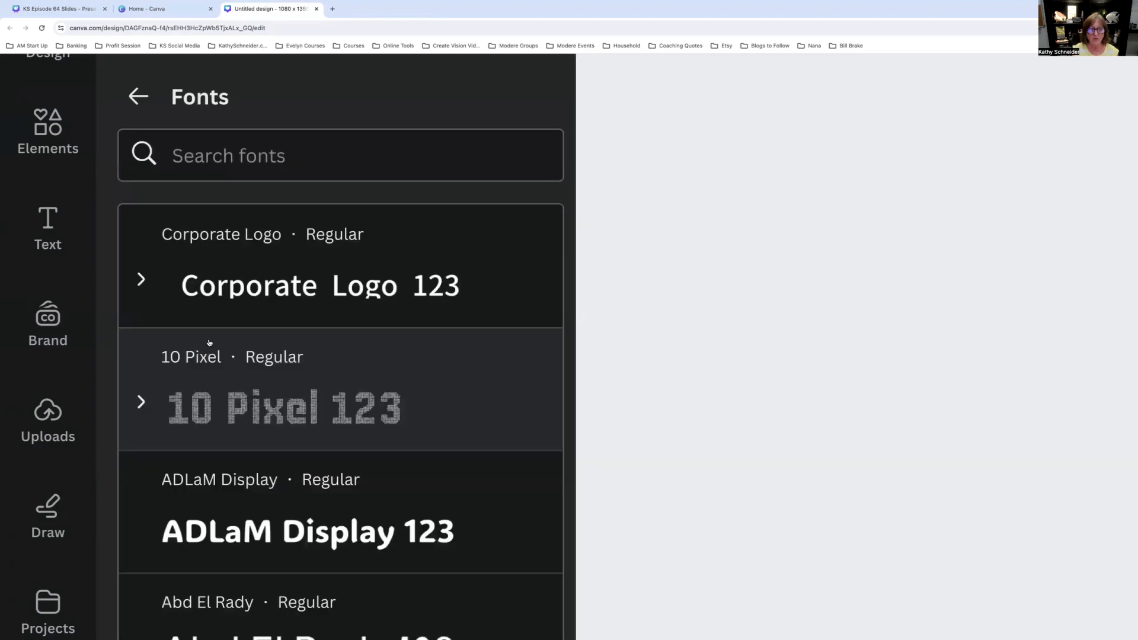
left_click(208, 150)
type("pop")
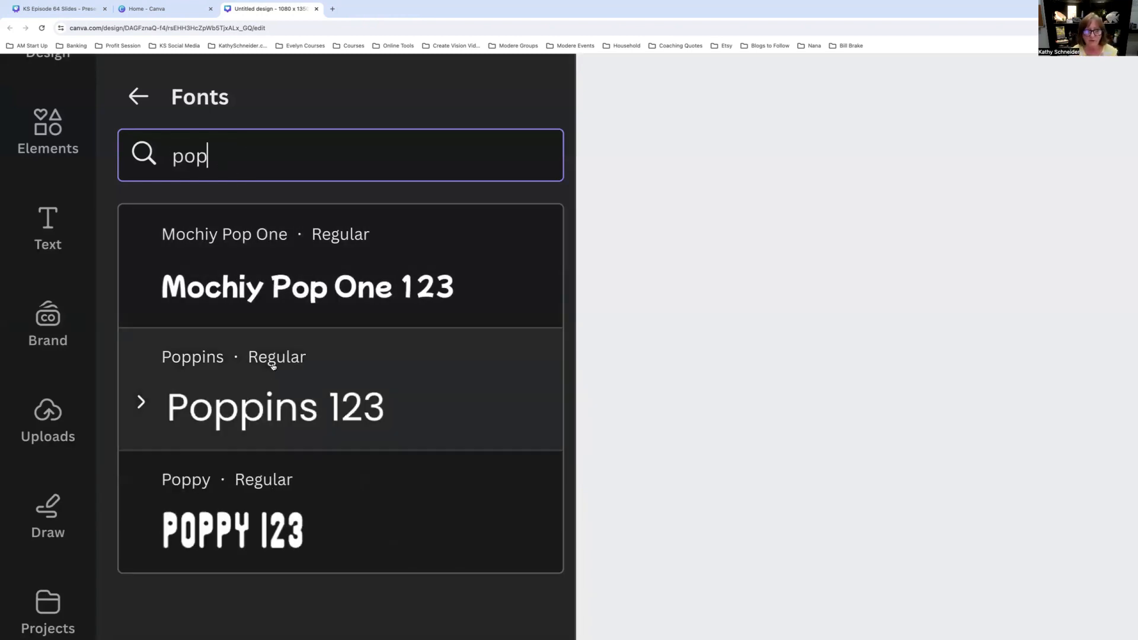
left_click(279, 403)
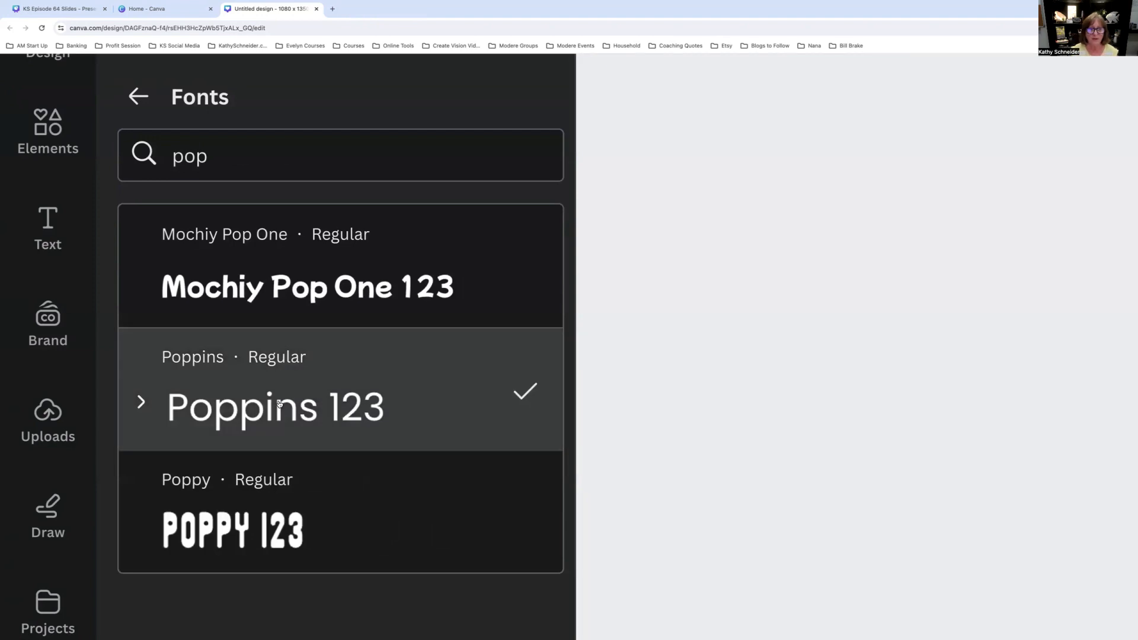
left_click(138, 96)
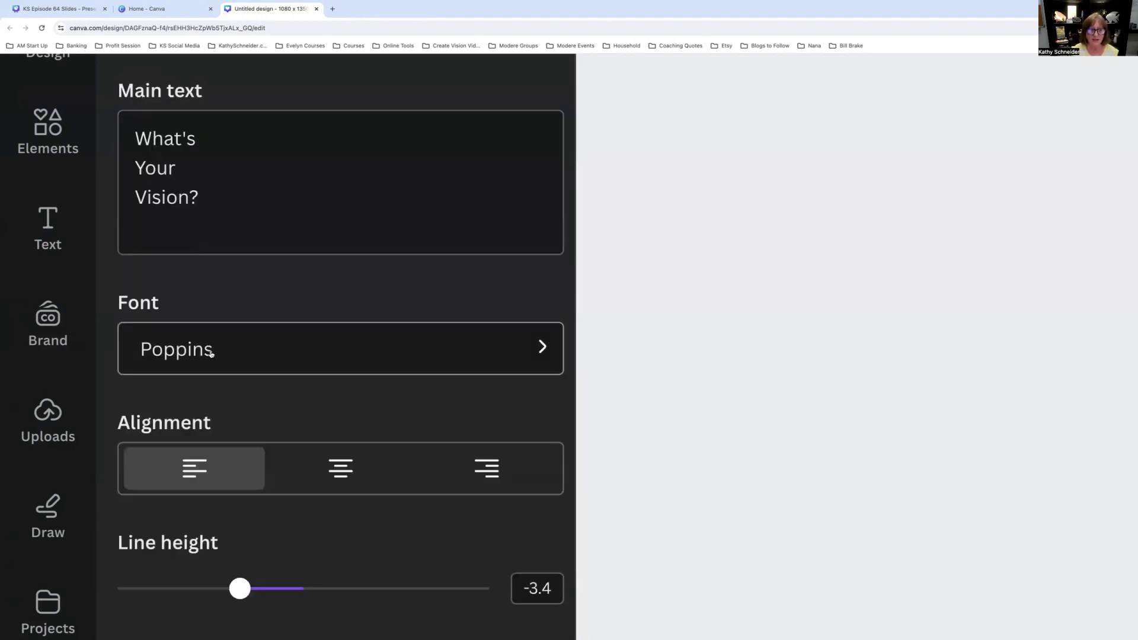
left_click(347, 473)
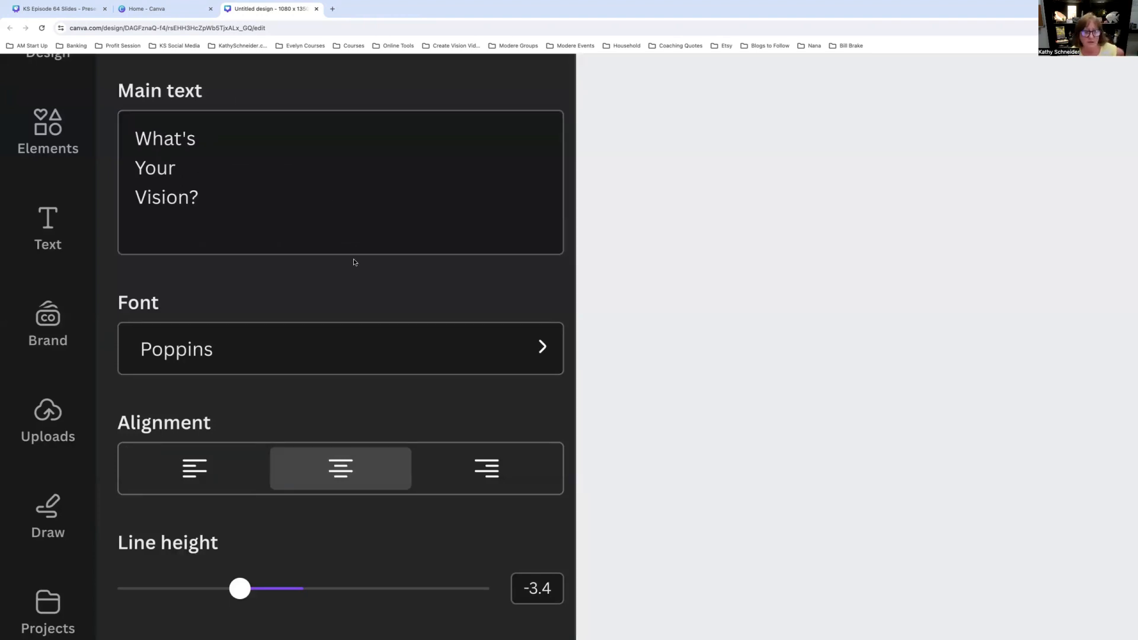
- Examine the line height and gradient settings together with the preview of the gradient text
scroll(353, 259, "down", 4)
scroll(322, 405, "down", 1)
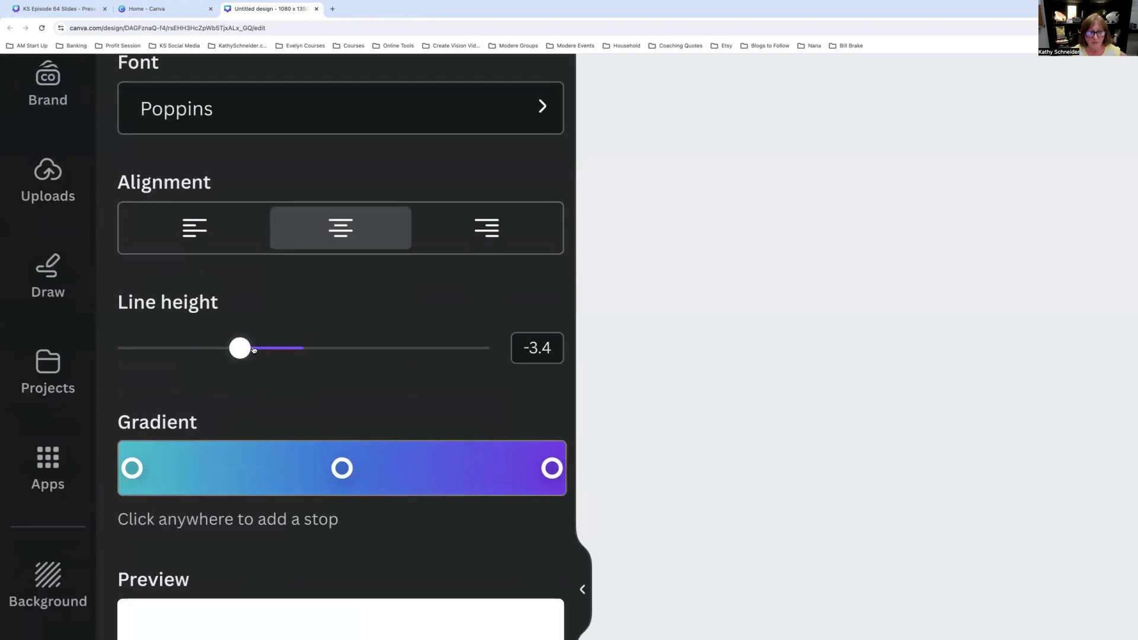
scroll(253, 349, "down", 6)
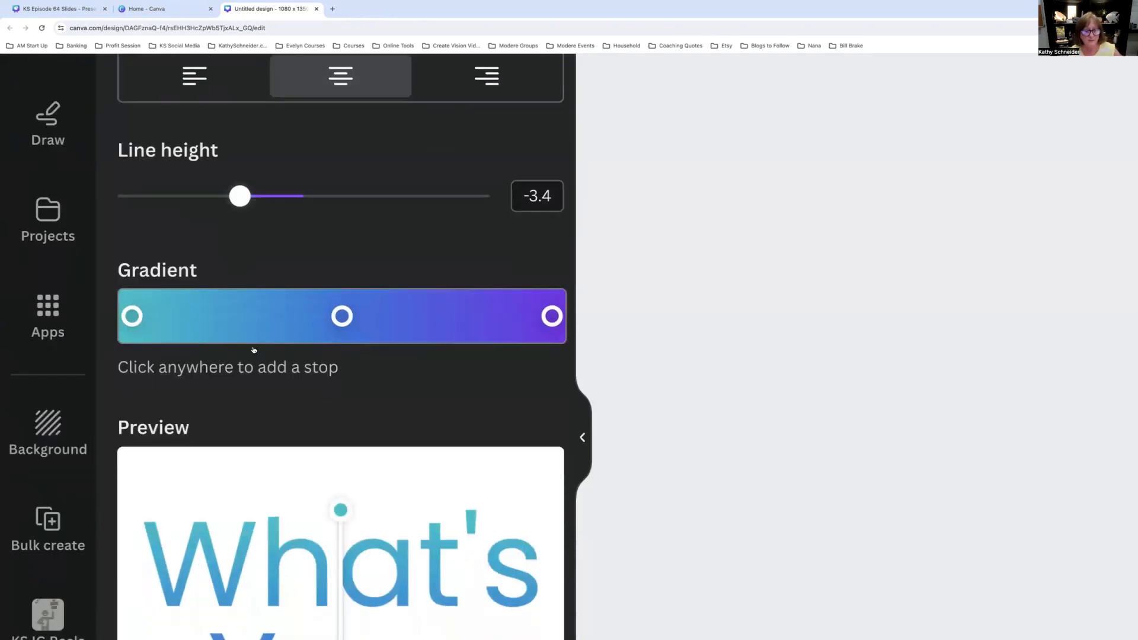
scroll(253, 349, "down", 3)
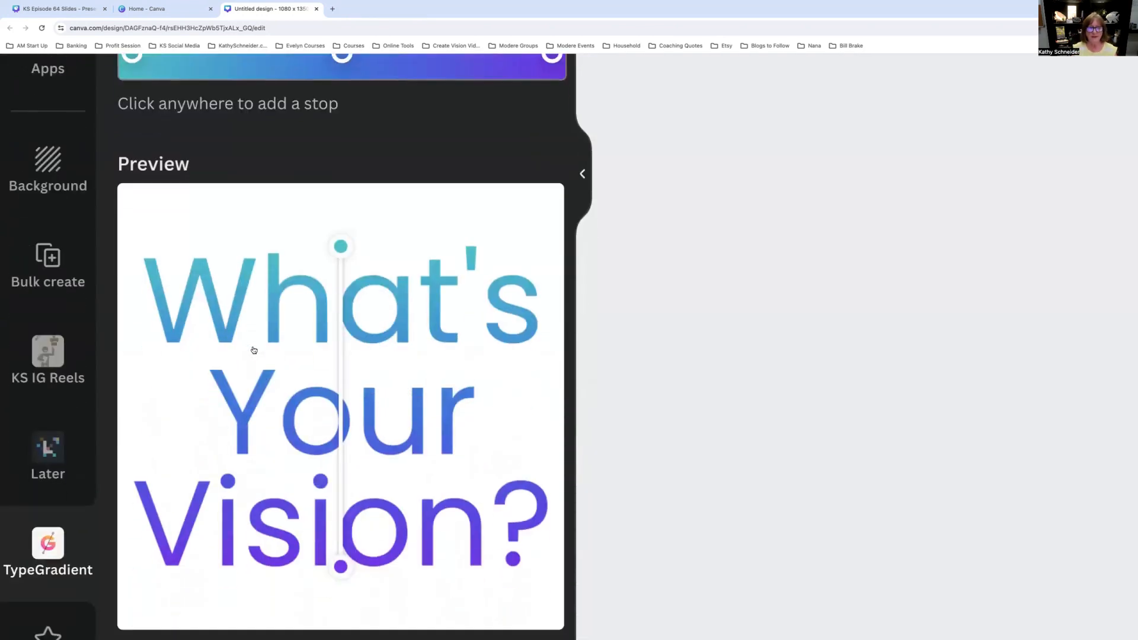
scroll(253, 350, "up", 1)
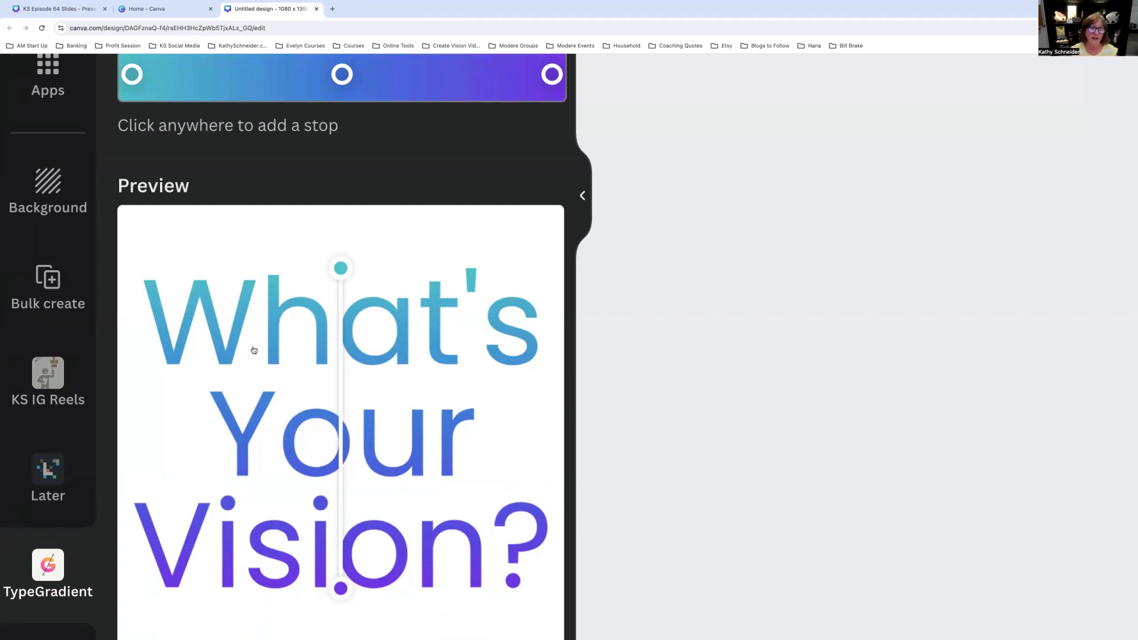
scroll(254, 351, "up", 3)
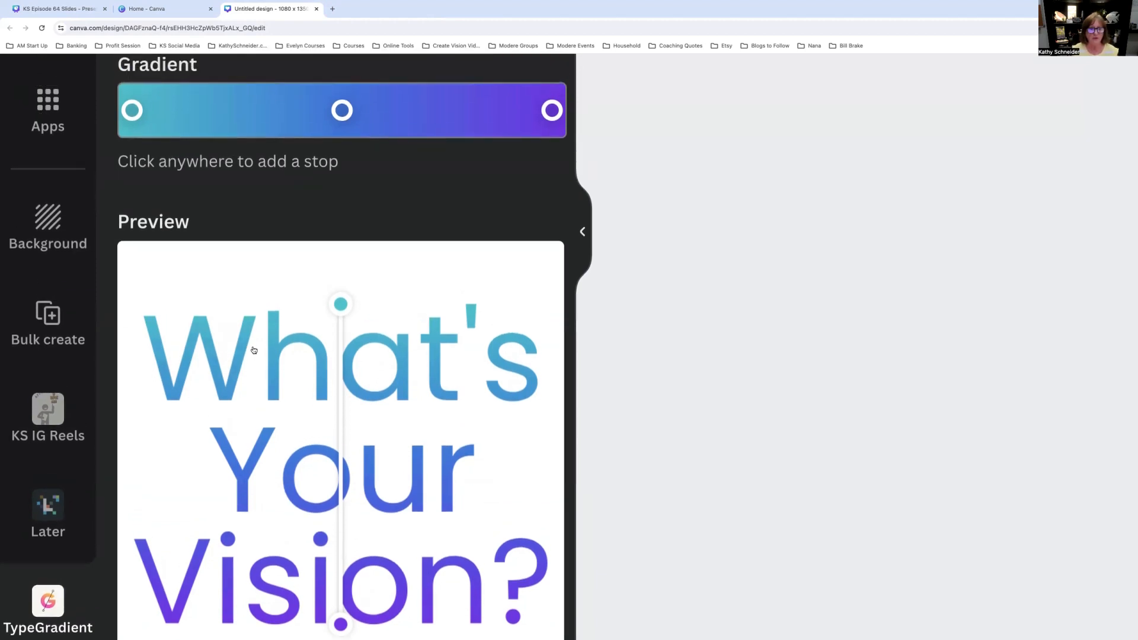
scroll(377, 359, "up", 1)
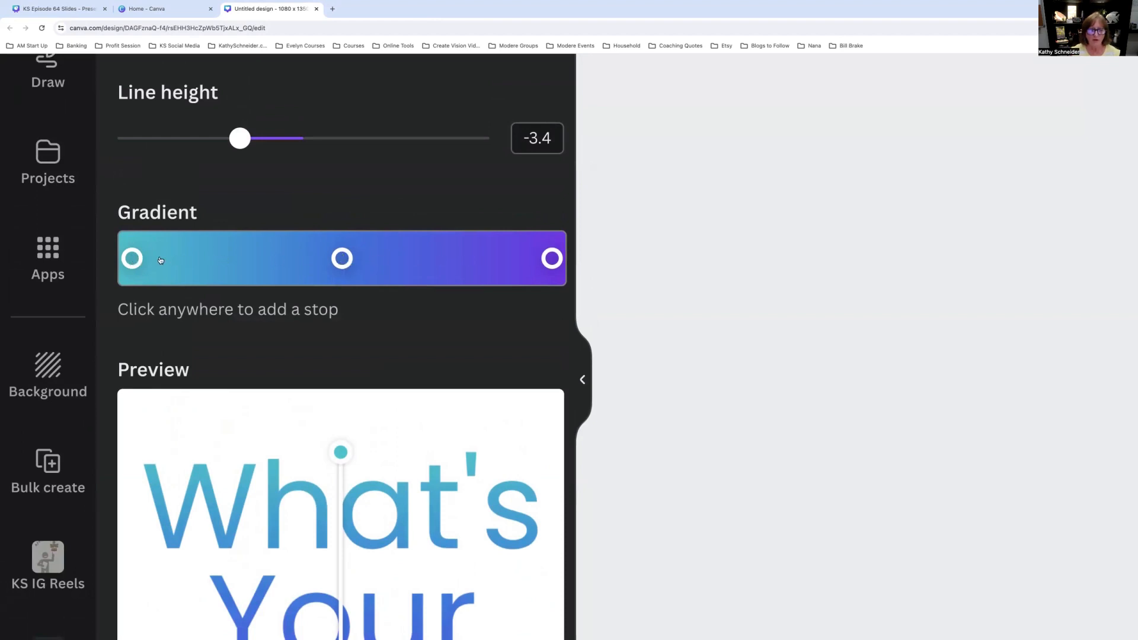
scroll(304, 393, "down", 3)
scroll(304, 393, "down", 2)
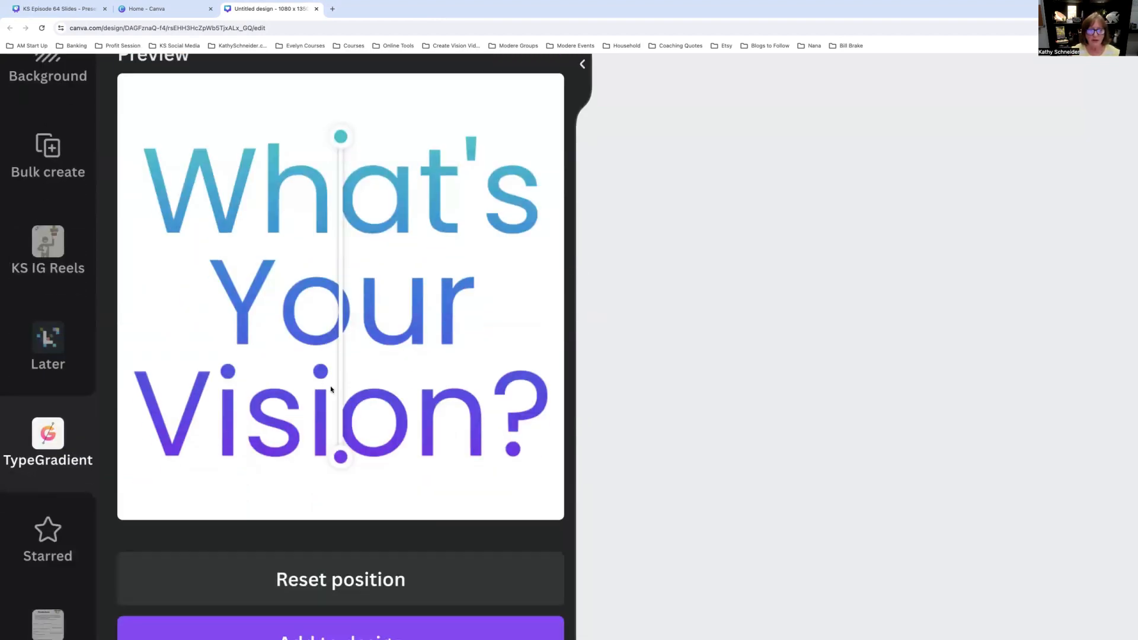
scroll(336, 382, "up", 2)
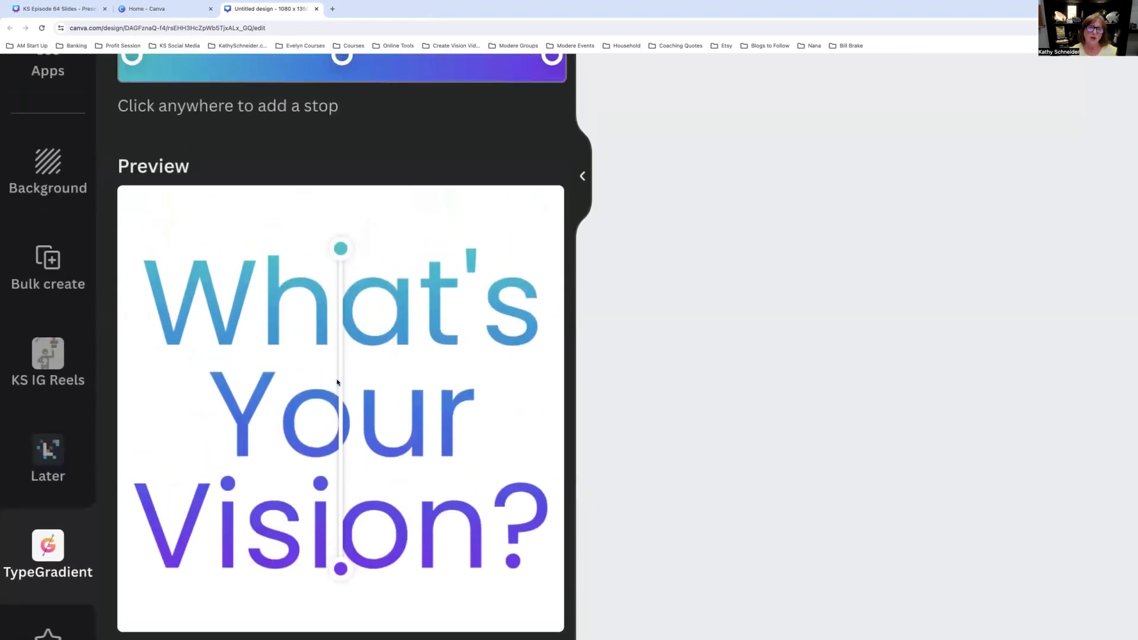
scroll(336, 382, "up", 3)
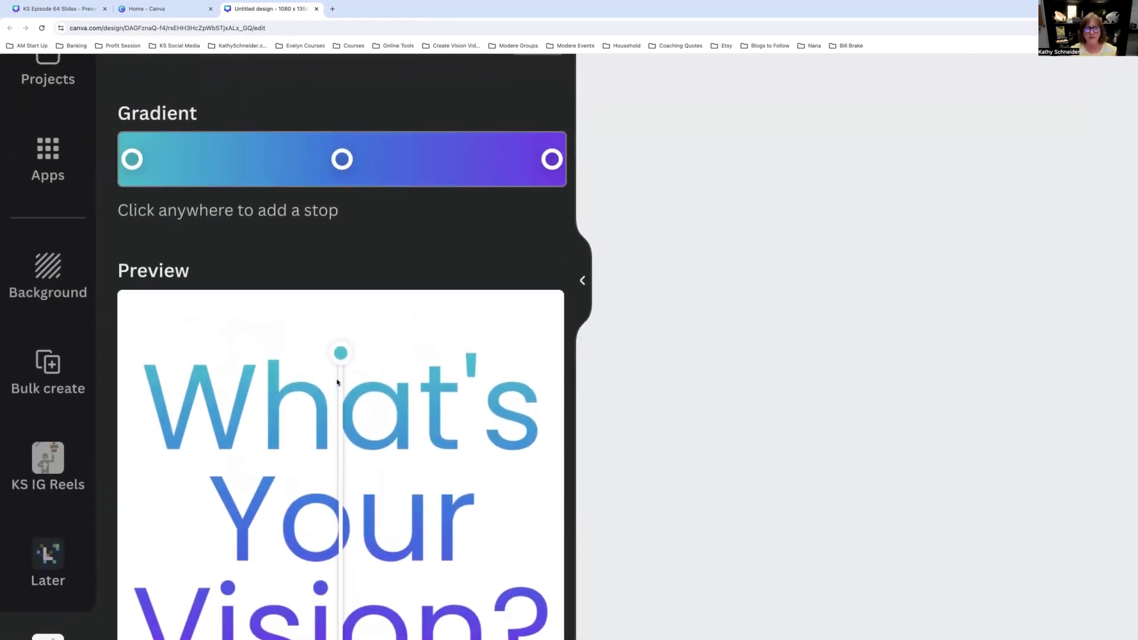
scroll(336, 382, "up", 1)
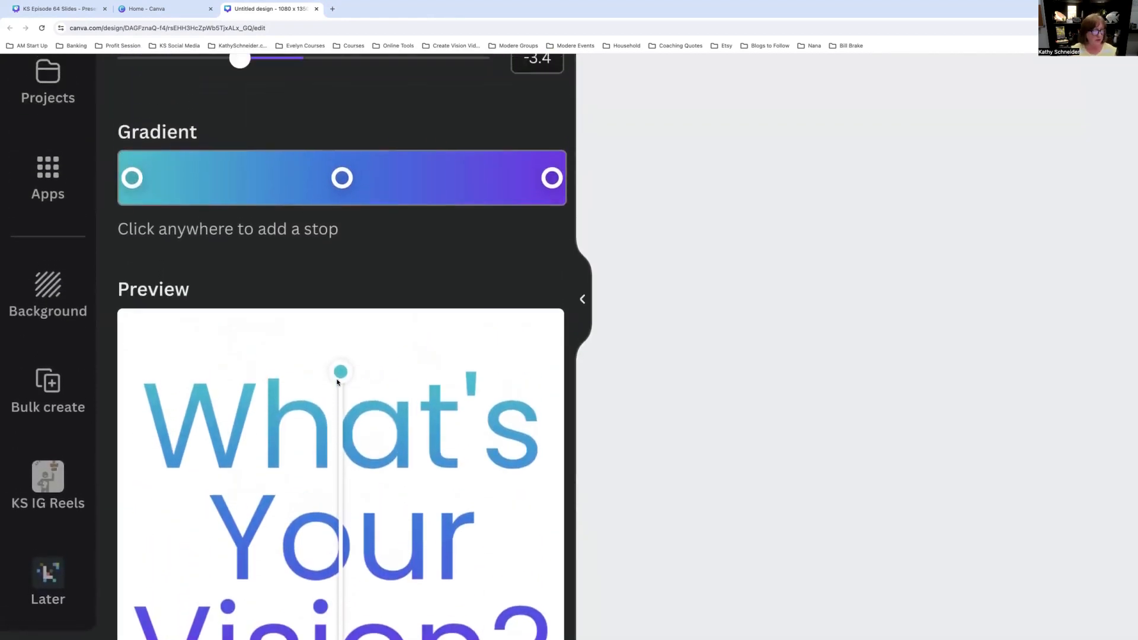
- Set the gradient's first colour stop to #6c4d6f
left_click(131, 177)
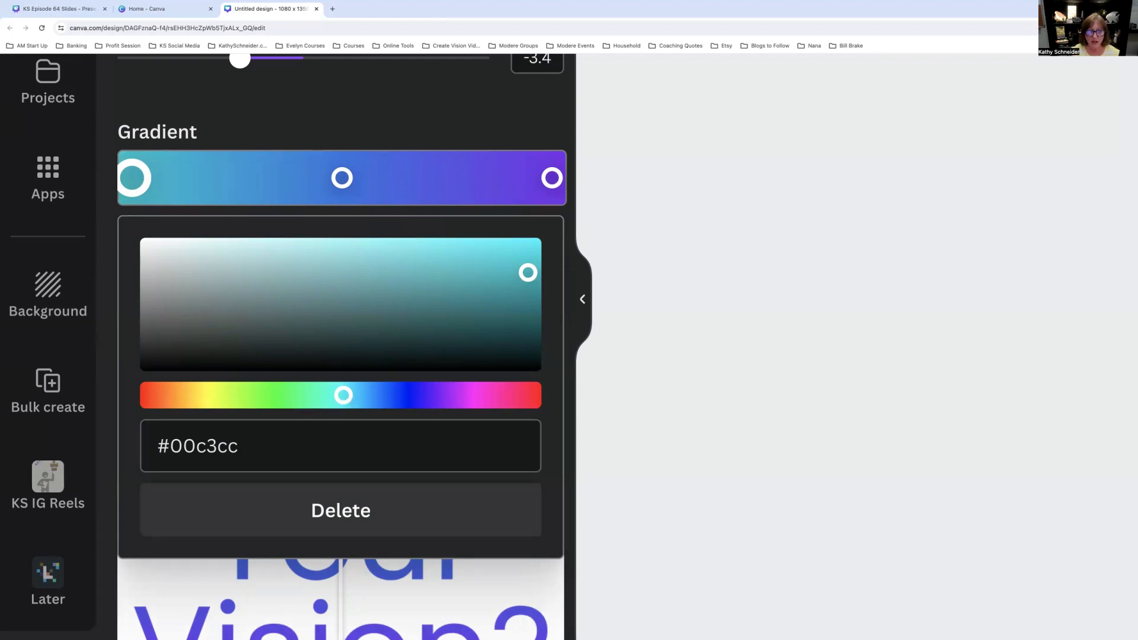
left_click_drag(349, 401, 325, 398)
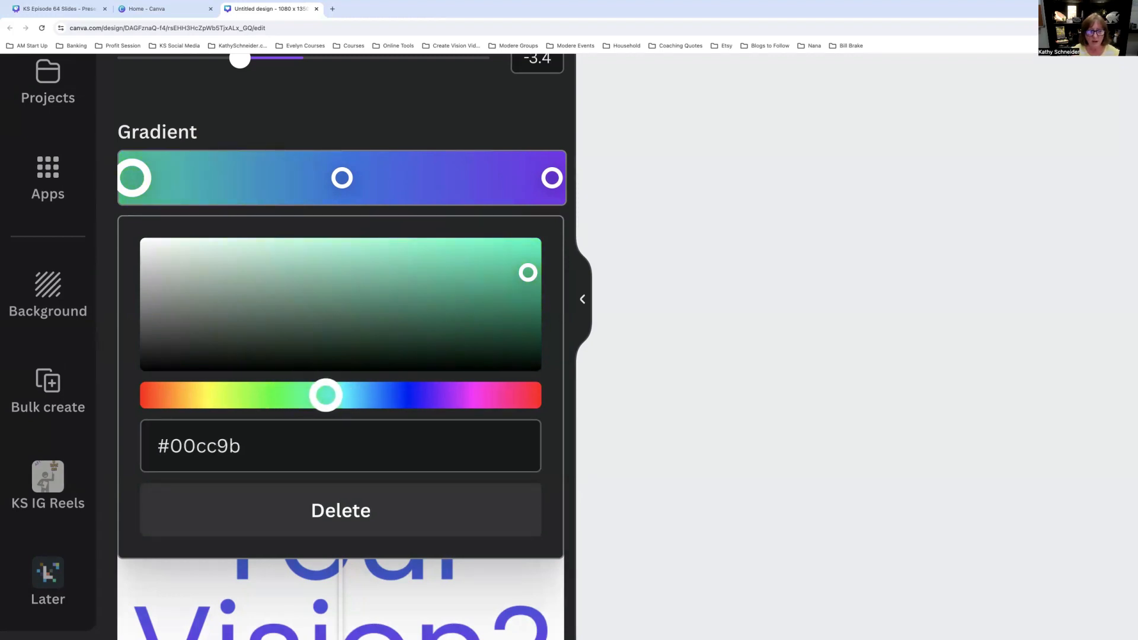
left_click_drag(241, 447, 170, 449)
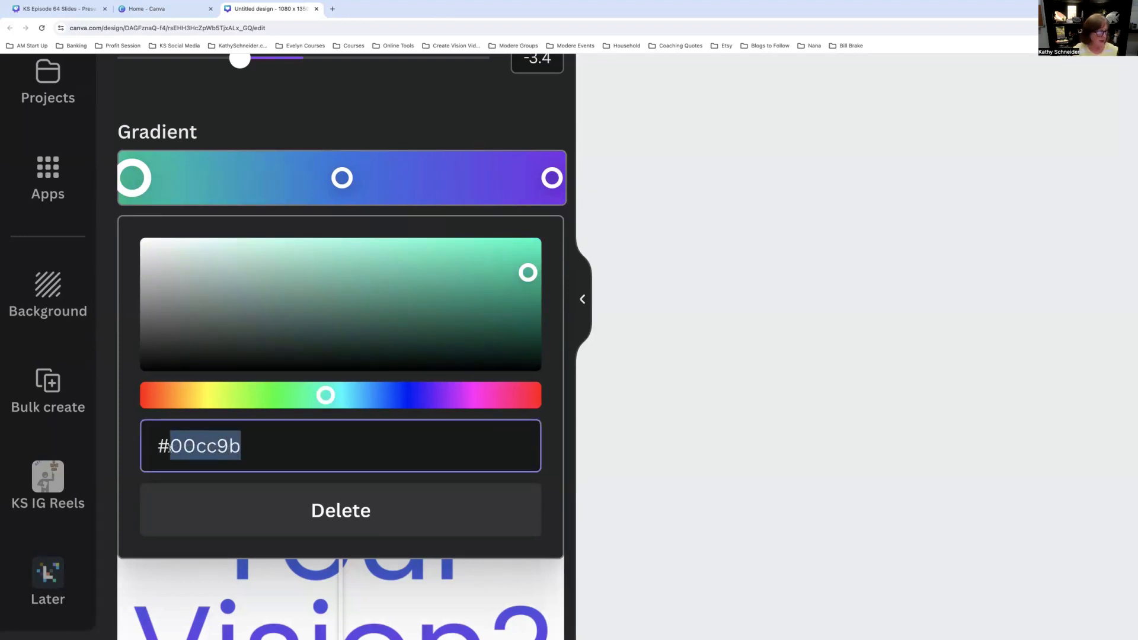
type("6")
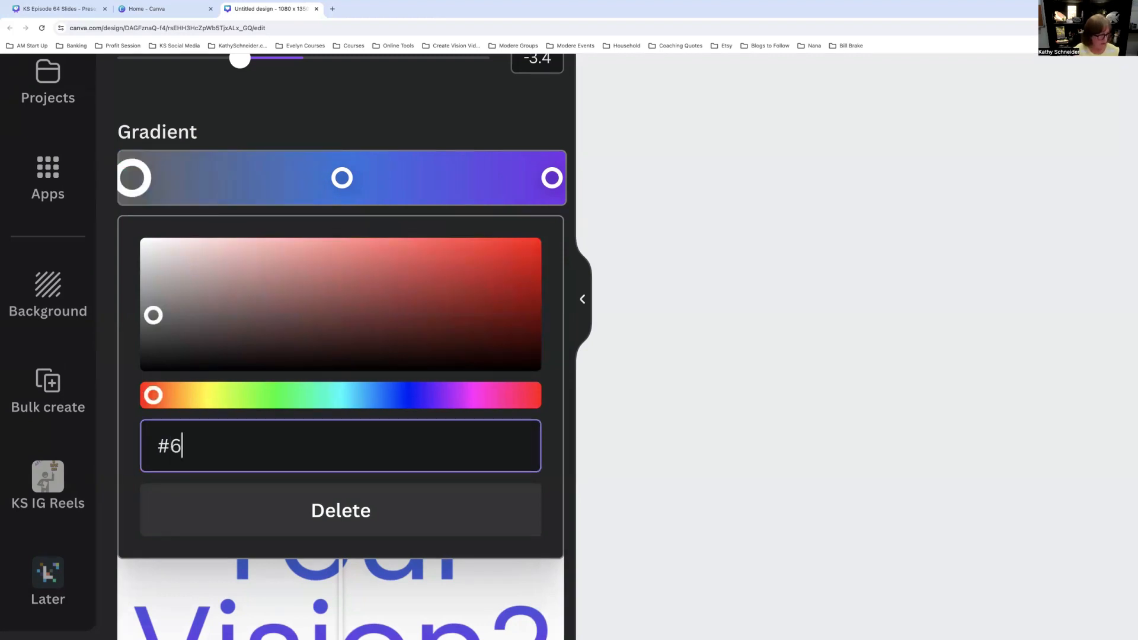
type("c")
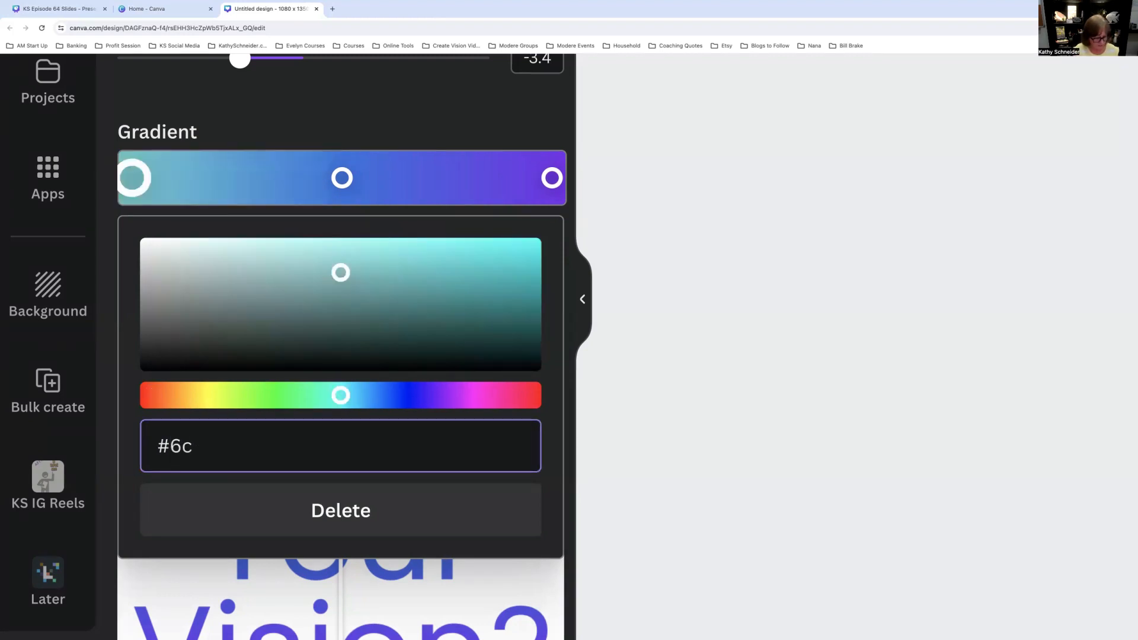
type("4")
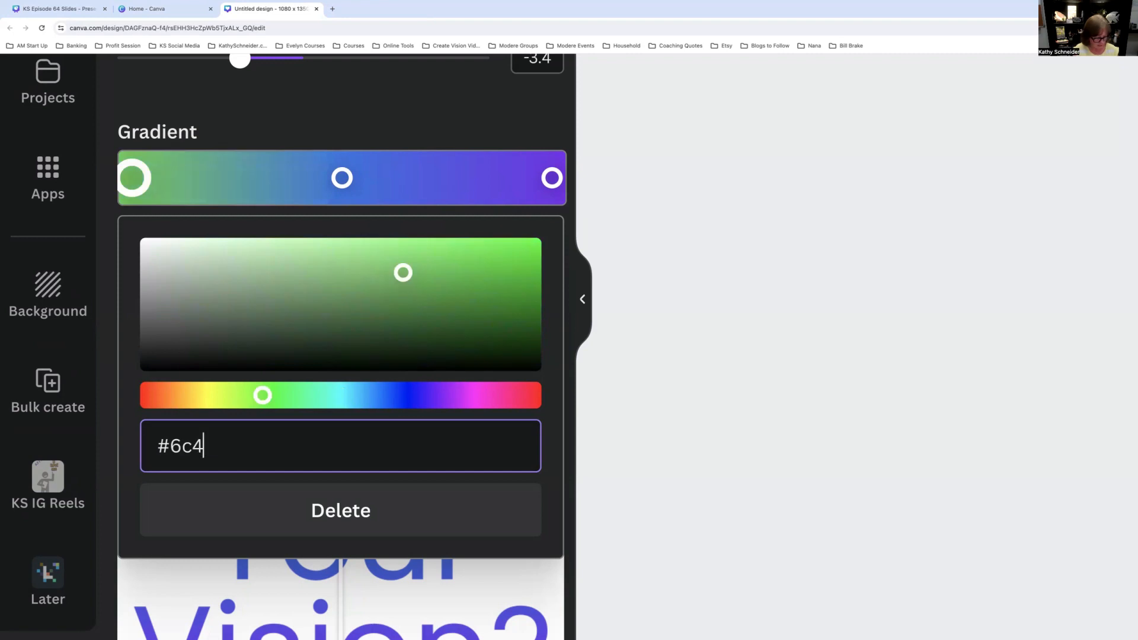
type("d6f")
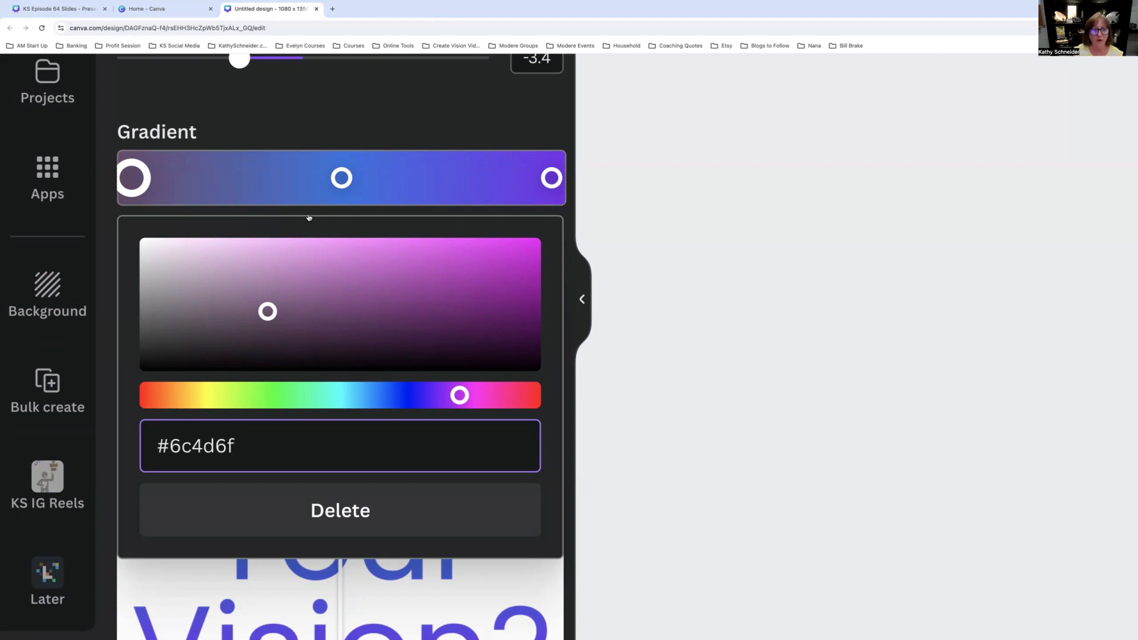
- Set the gradient's middle colour stop to #9889a6
left_click(341, 178)
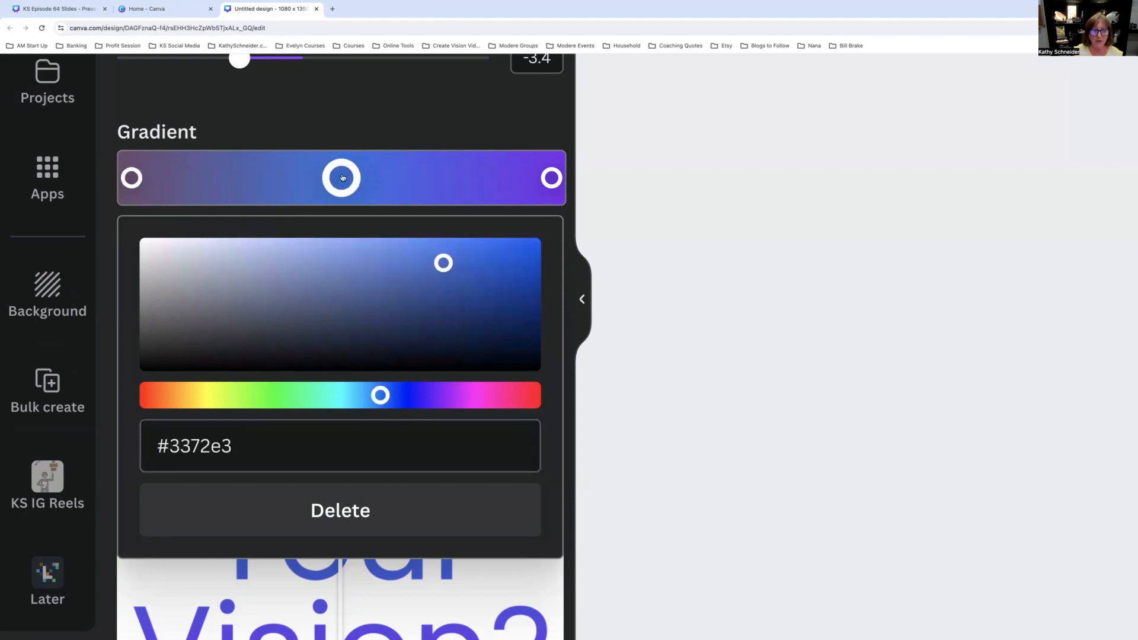
left_click_drag(230, 446, 170, 445)
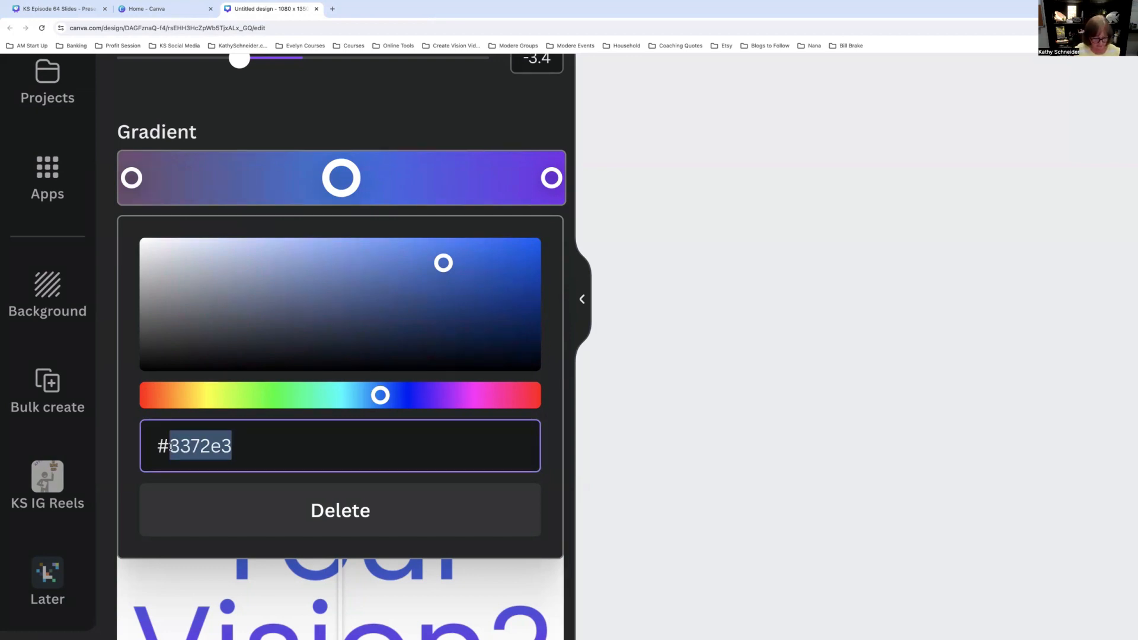
type("988")
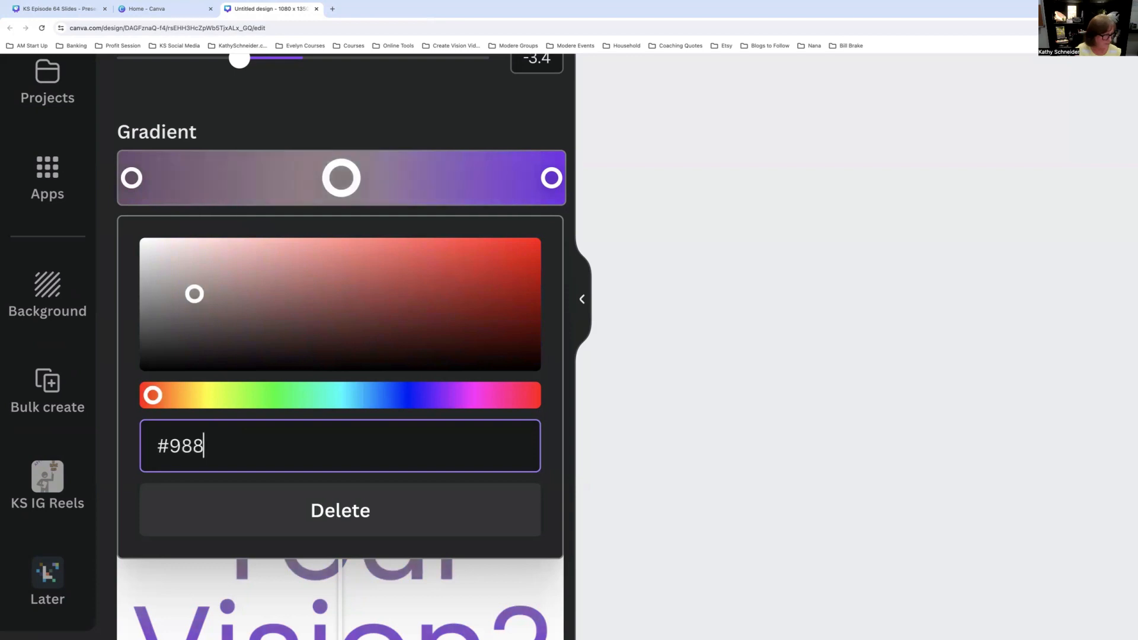
type("9a6")
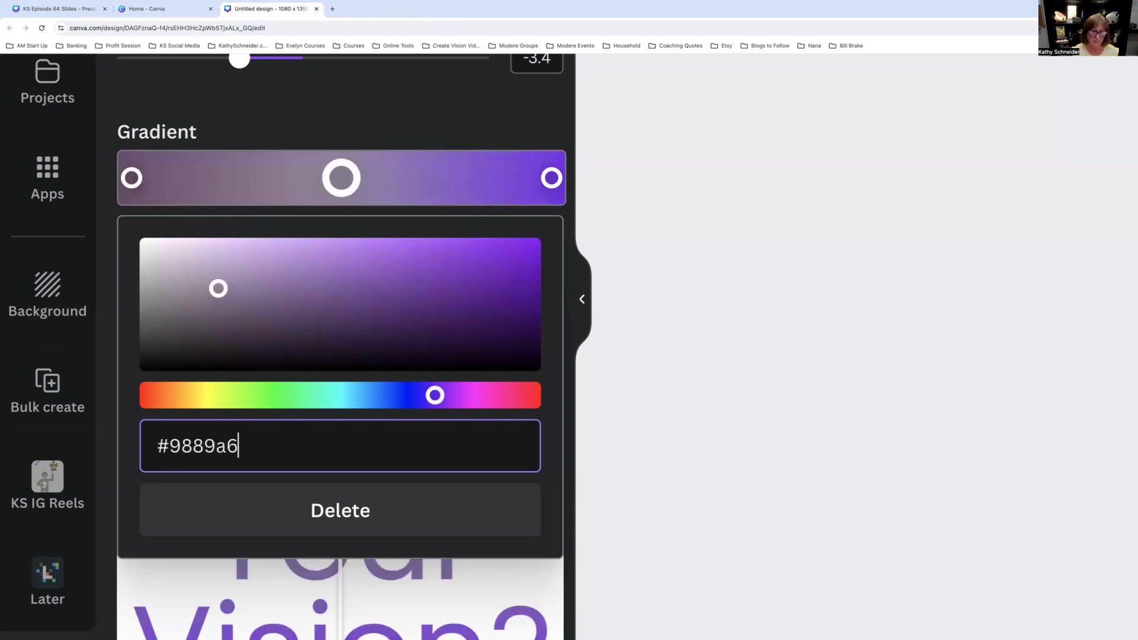
- Set the gradient's last colour stop to #115273 and close its colour picker
left_click(552, 178)
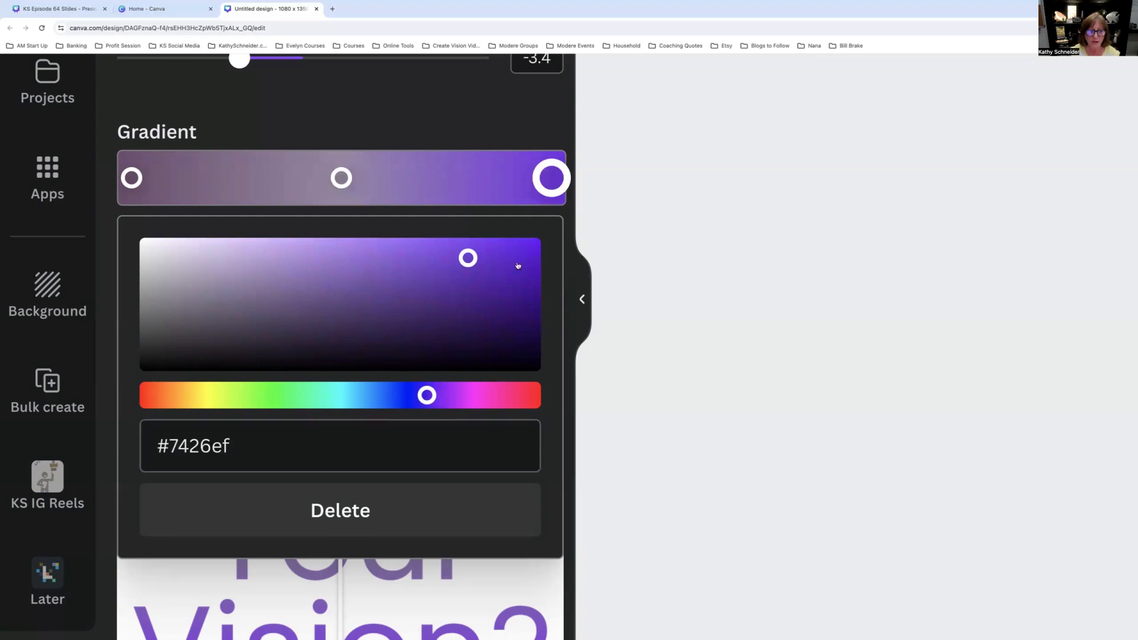
left_click_drag(228, 448, 172, 448)
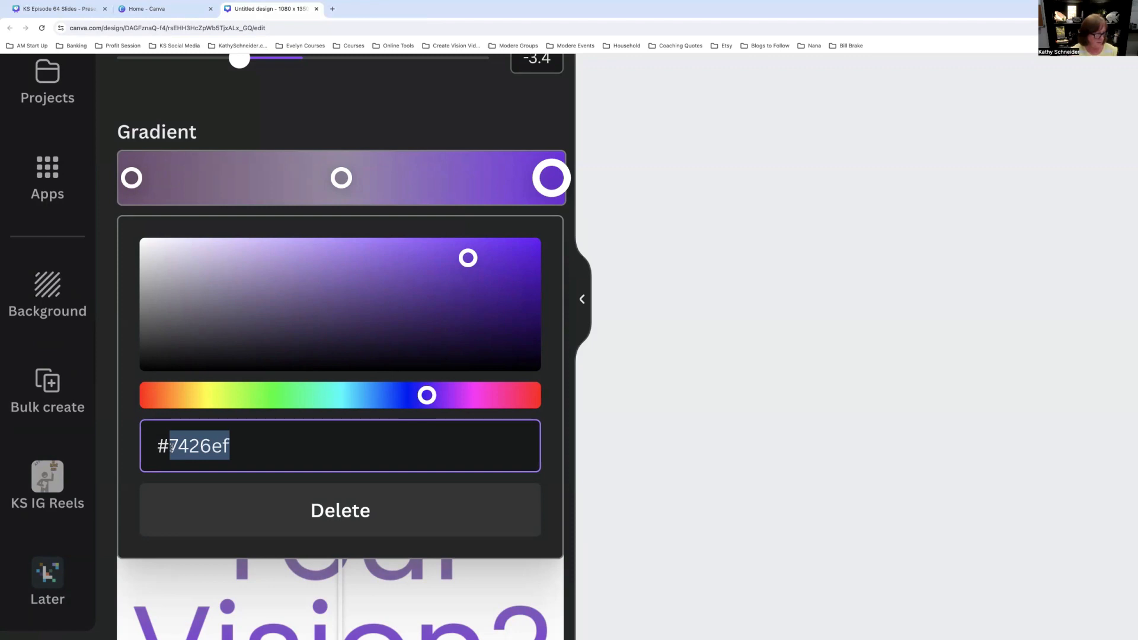
type("115")
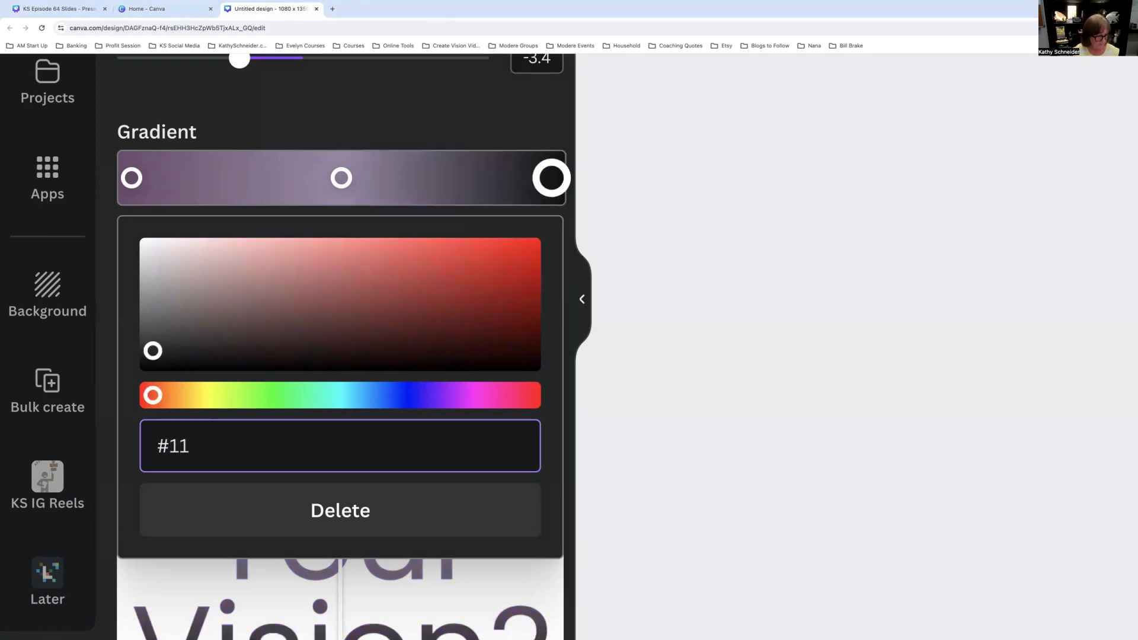
type("273")
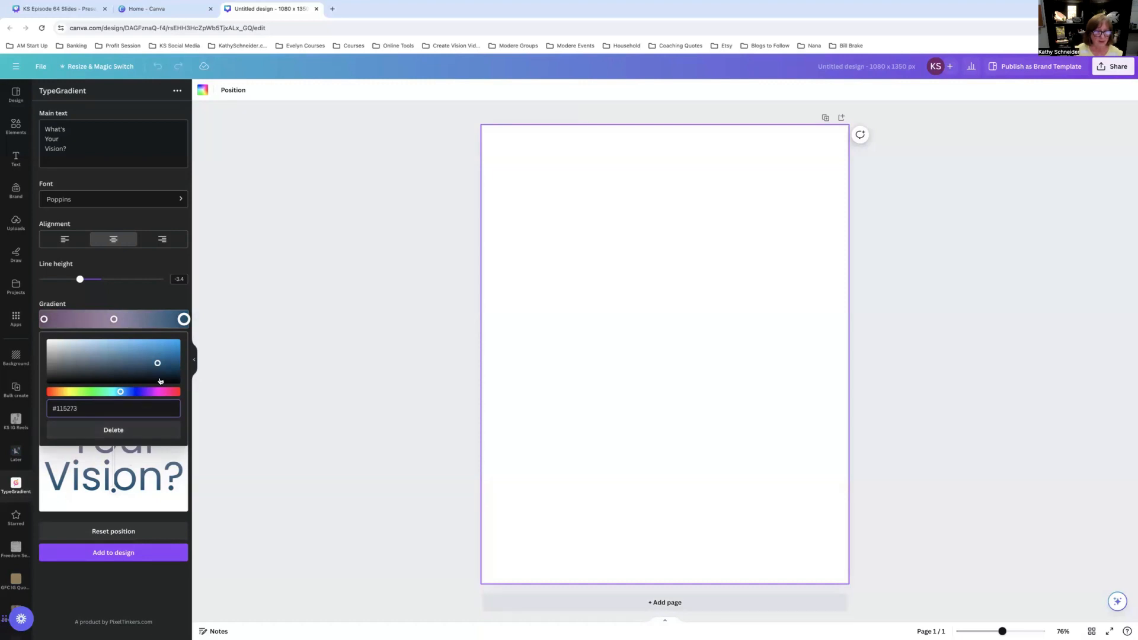
left_click(183, 321)
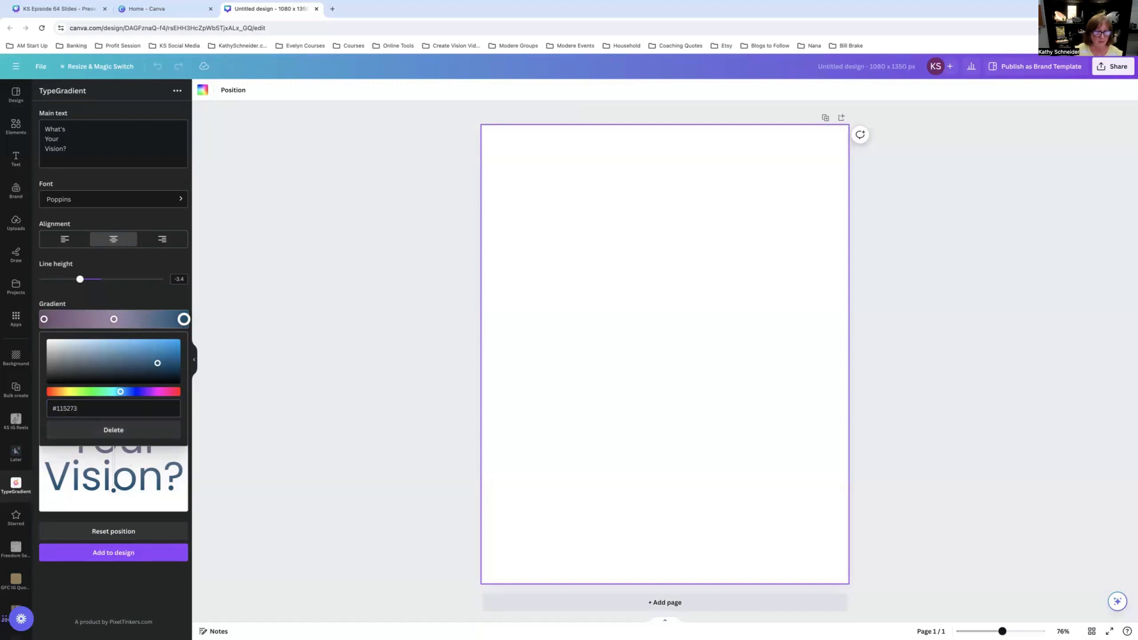
left_click(149, 478)
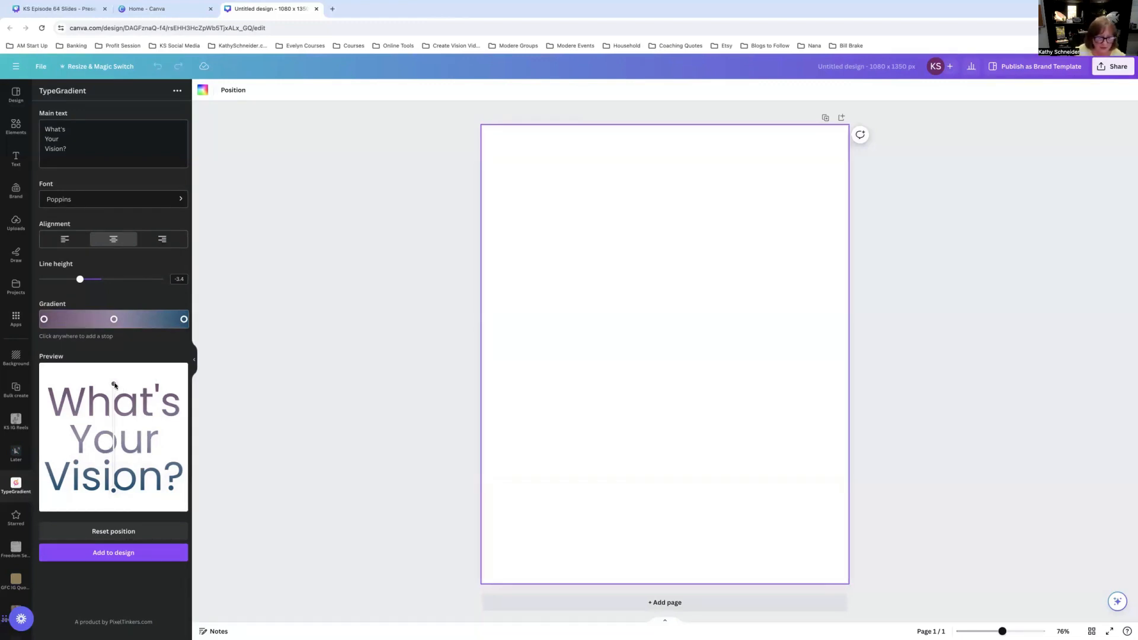
- Review the recoloured "What's Your Vision?" preview and add the gradient text to the design
scroll(274, 452, "down", 5)
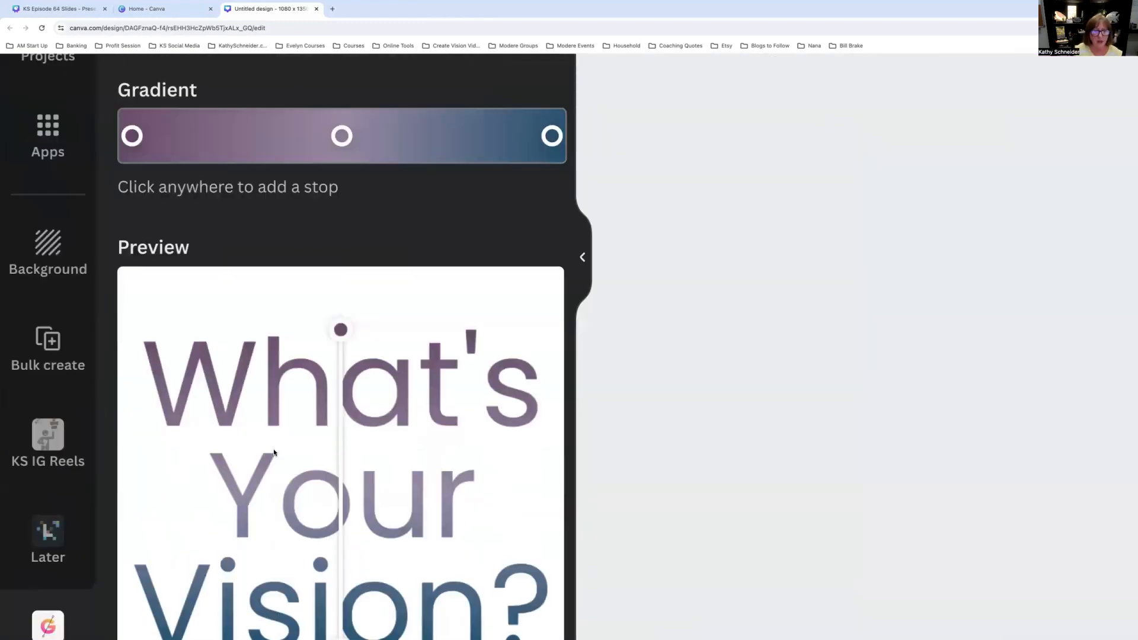
scroll(344, 205, "down", 2)
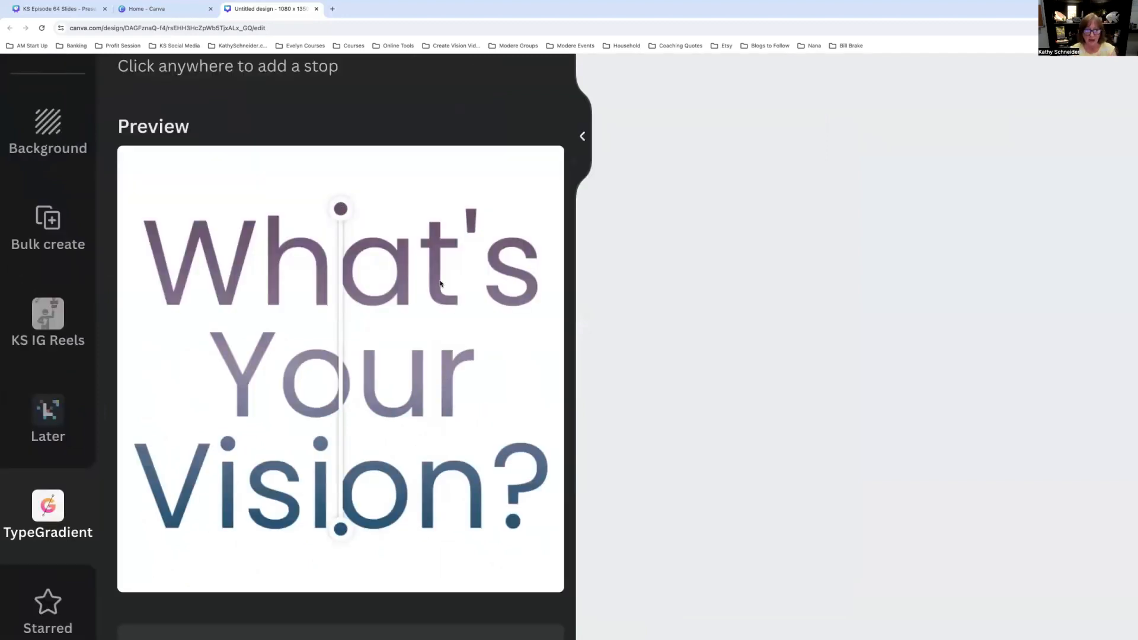
scroll(440, 283, "down", 3)
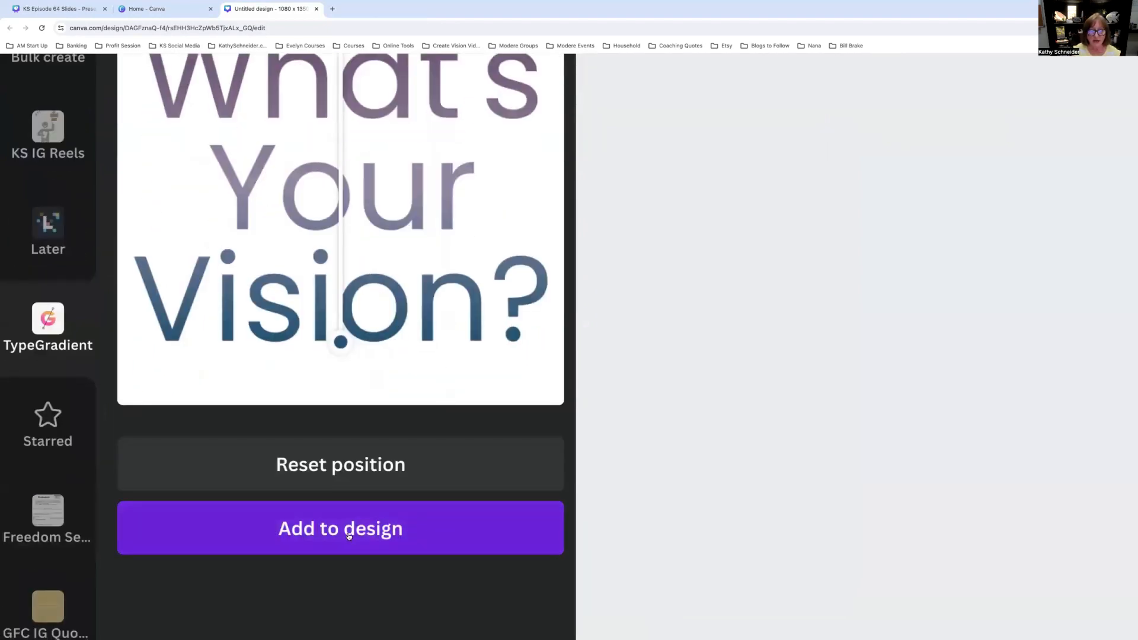
scroll(349, 537, "up", 2)
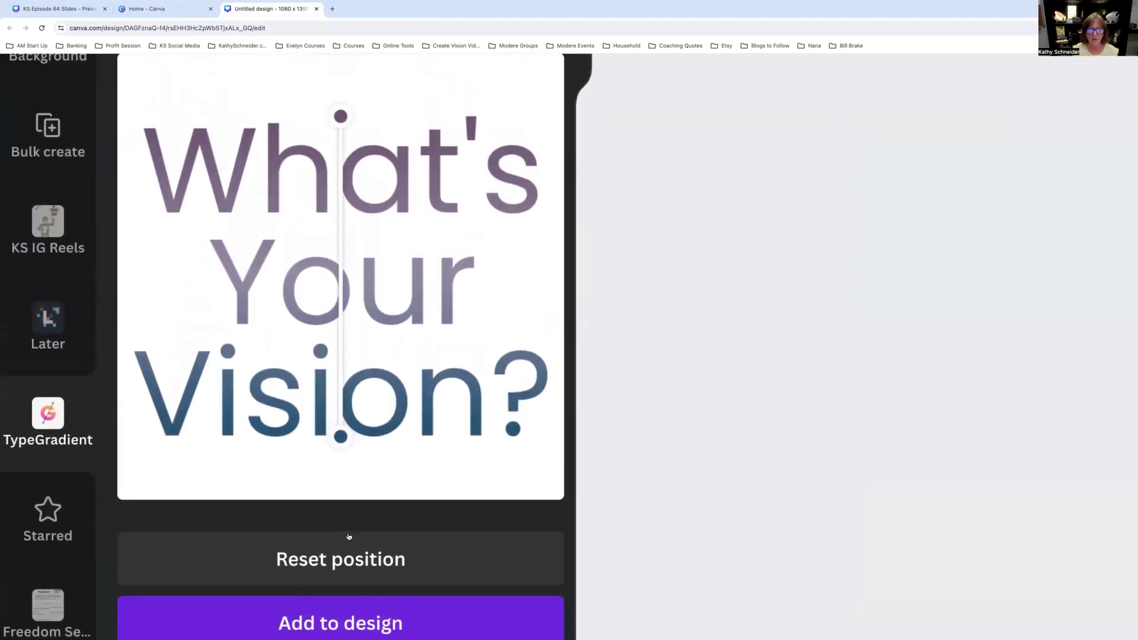
scroll(349, 536, "down", 1)
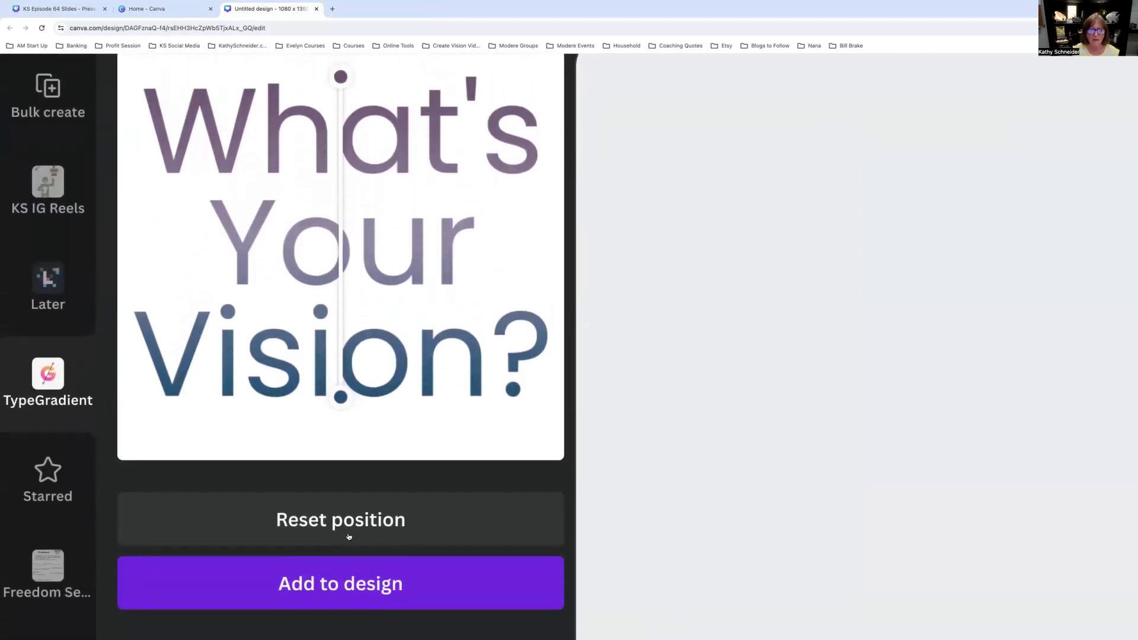
left_click(348, 587)
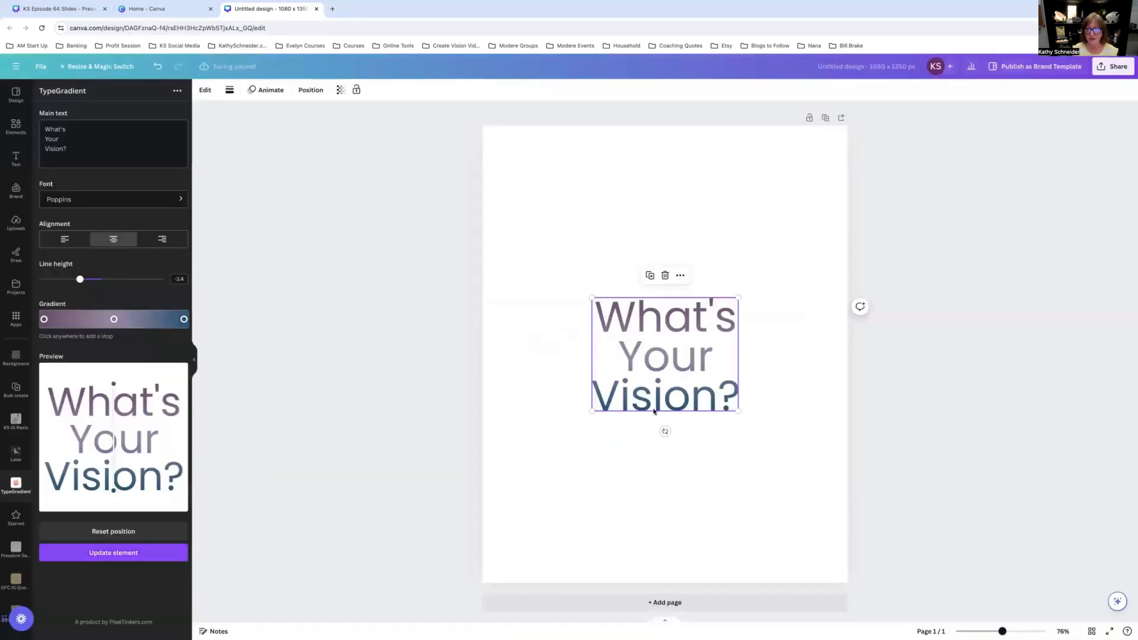
- Move the gradient text straight up into the upper part of the page and duplicate it
left_click_drag(660, 394, 661, 281)
left_click(787, 292)
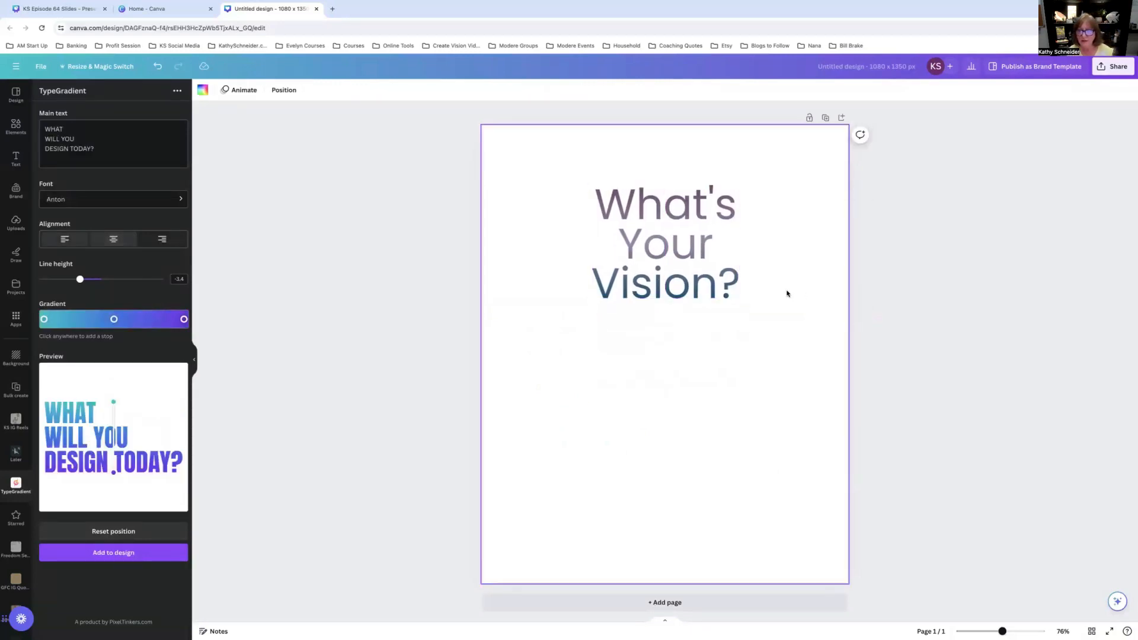
left_click(671, 266)
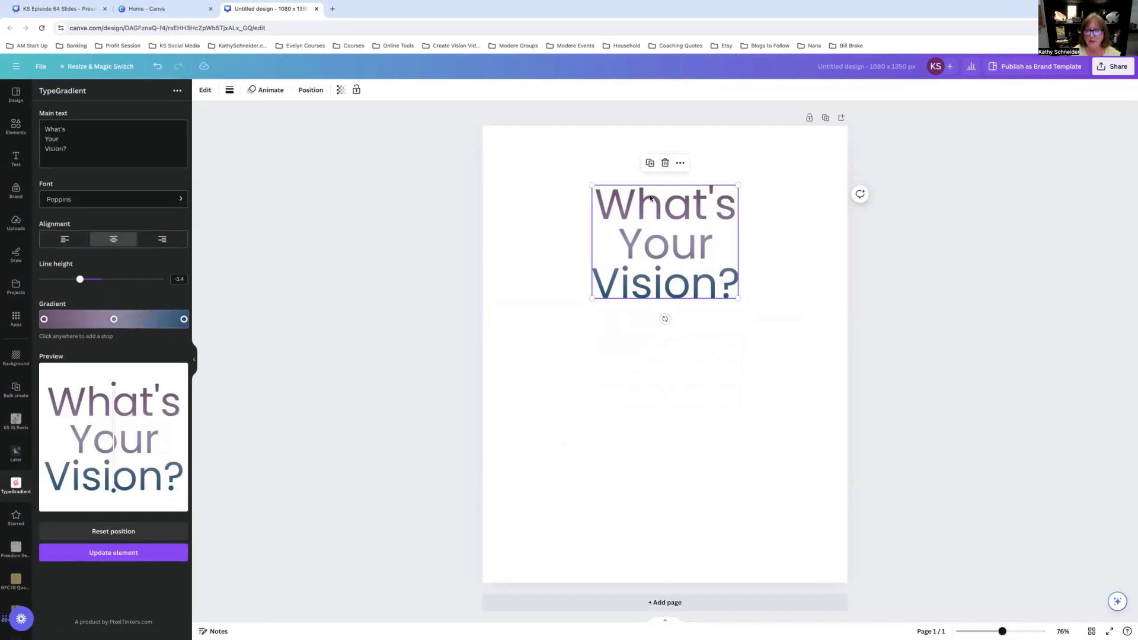
left_click(651, 164)
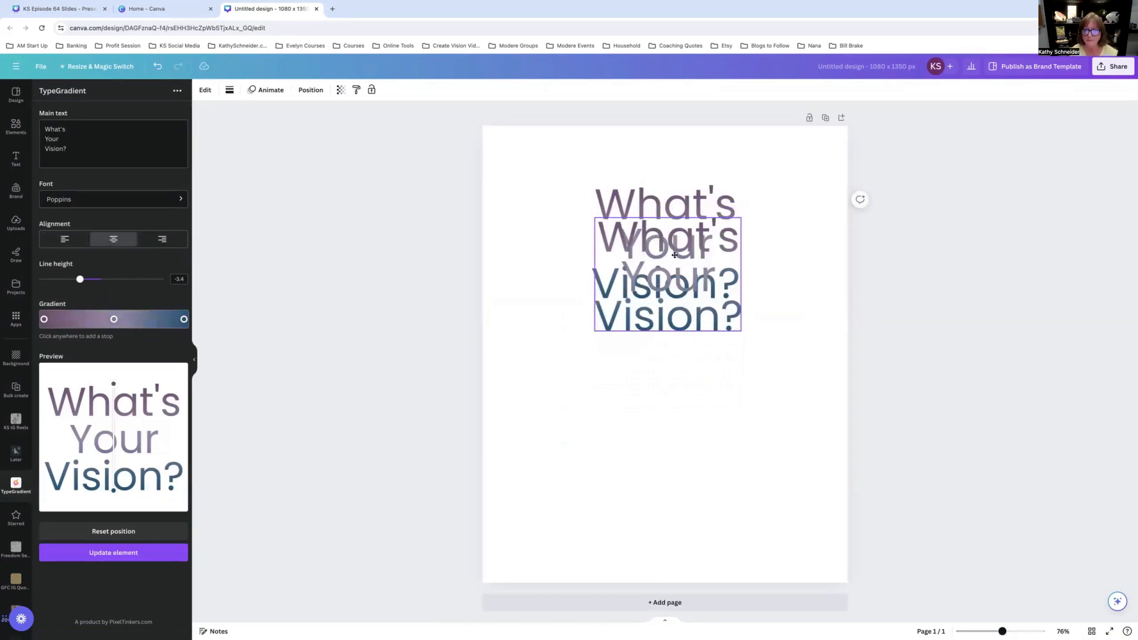